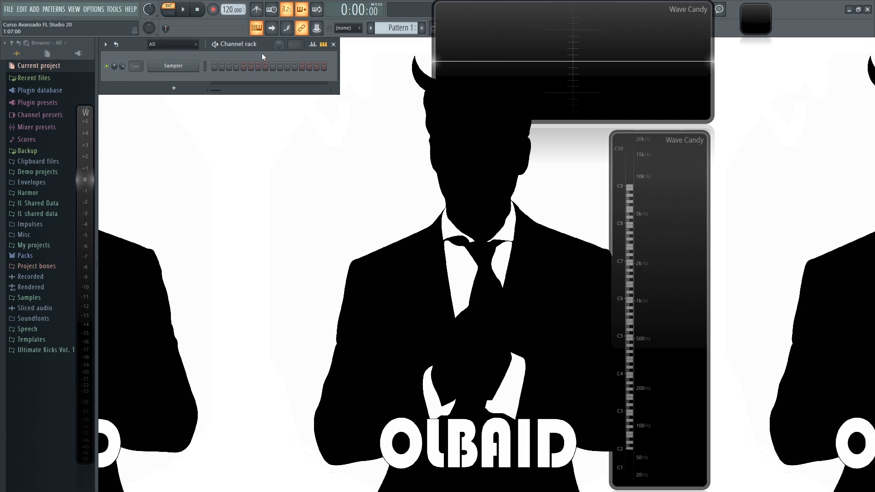
Add a Slicex channel to the channel rack and move its plugin window clear of the rack
{"action": "left_click", "coordinate": [171, 88]}
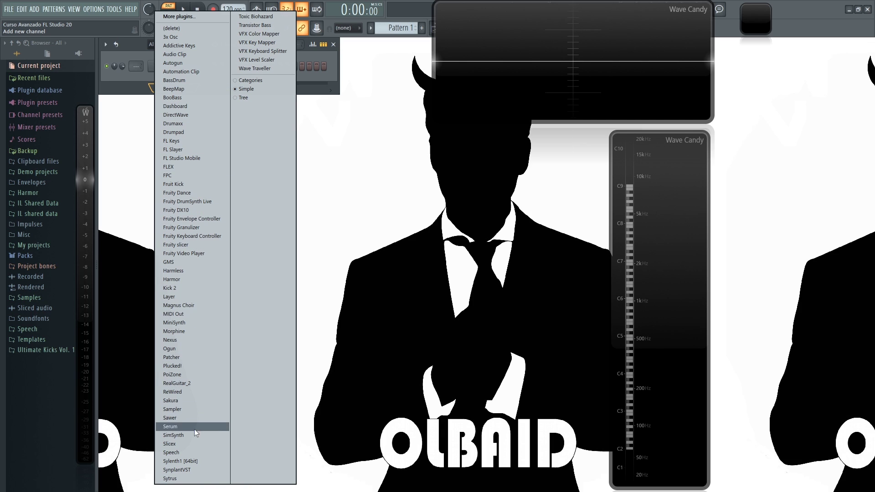
{"action": "left_click", "coordinate": [190, 447]}
{"action": "left_click_drag", "start_coordinate": [285, 165], "coordinate": [311, 131]}
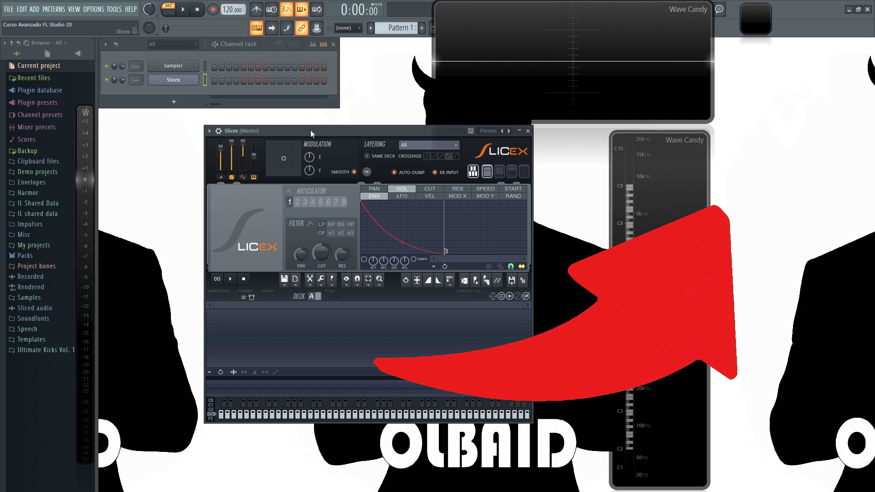
{"action": "left_click_drag", "start_coordinate": [310, 130], "coordinate": [277, 131]}
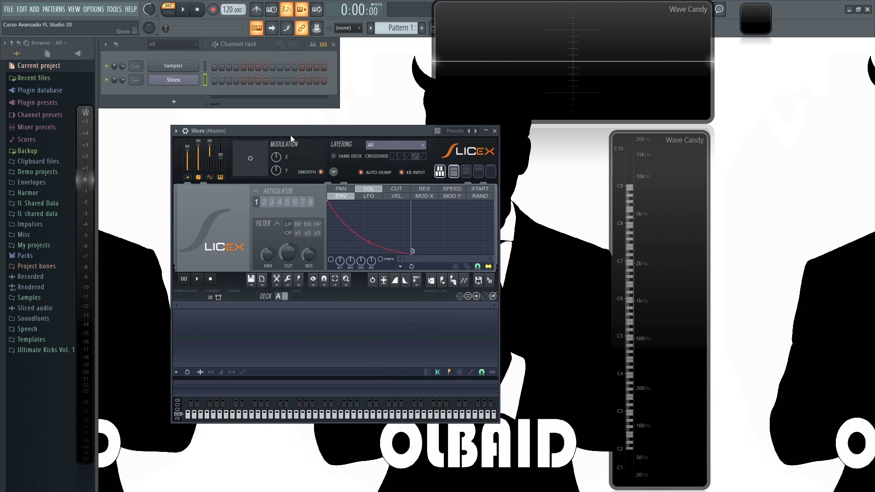
{"action": "left_click_drag", "start_coordinate": [291, 135], "coordinate": [367, 143]}
Add a Fruity slicer channel and arrange its window side by side with the Slicex window
{"action": "left_click", "coordinate": [174, 102]}
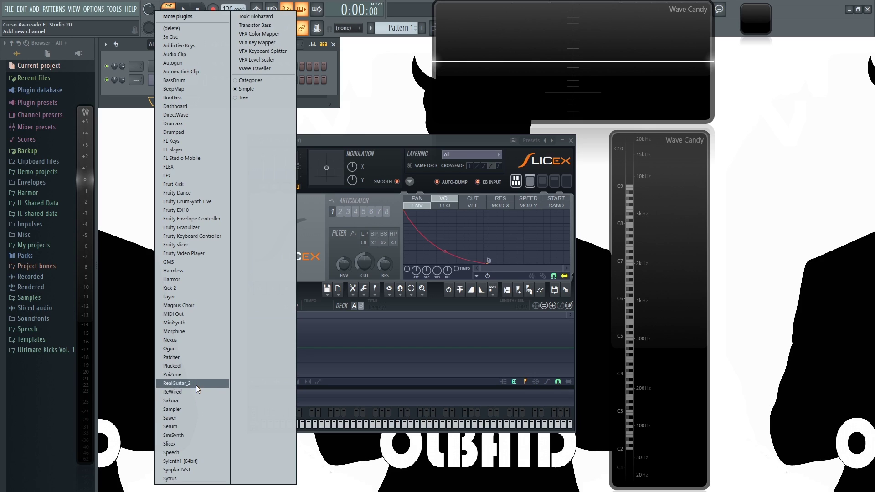
{"action": "left_click", "coordinate": [182, 245]}
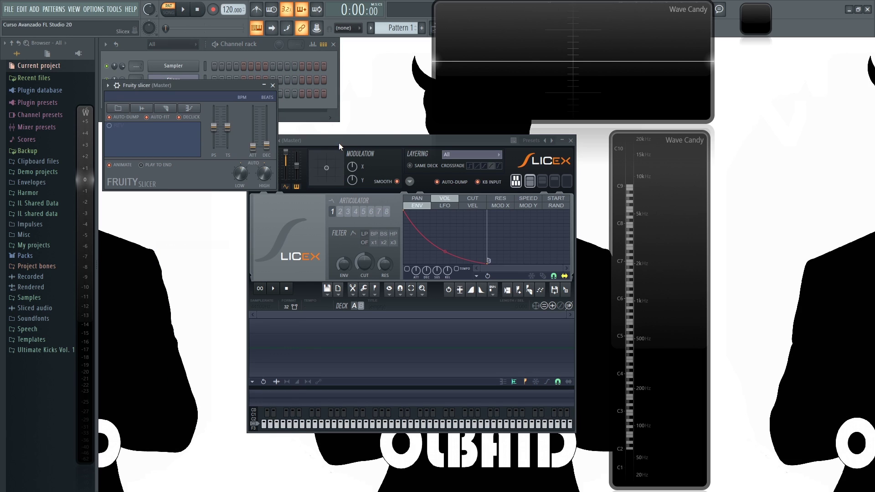
{"action": "left_click", "coordinate": [338, 143]}
{"action": "left_click_drag", "start_coordinate": [200, 86], "coordinate": [211, 153]}
{"action": "left_click_drag", "start_coordinate": [382, 149], "coordinate": [379, 149]}
Load the DL Buried loop from the Loops pack into both Fruity slicer and Slicex
{"action": "left_click", "coordinate": [25, 256]}
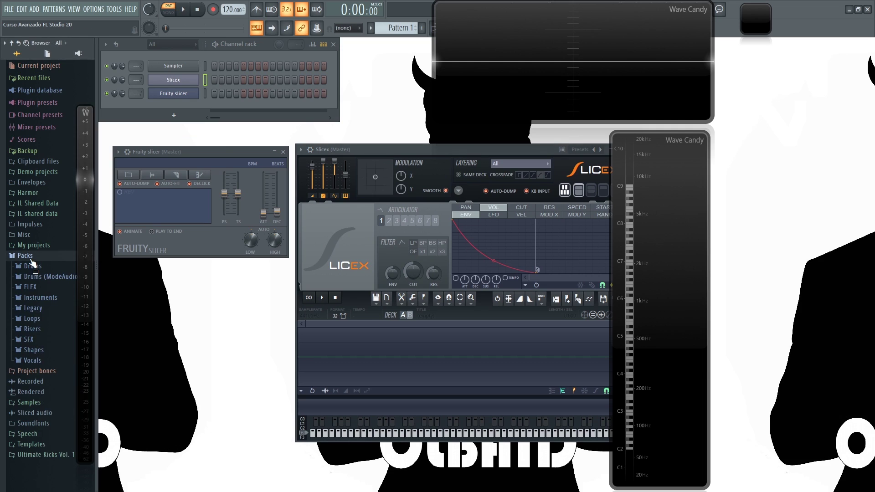
{"action": "left_click", "coordinate": [39, 319]}
{"action": "left_click", "coordinate": [42, 348]}
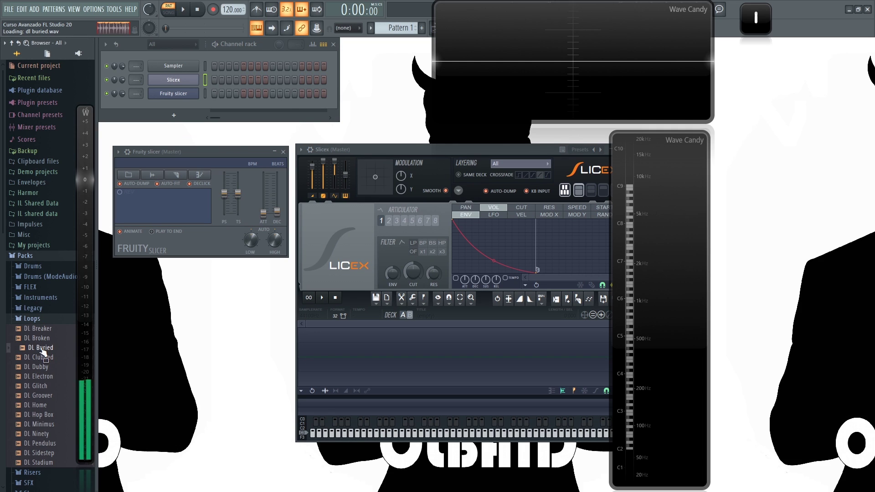
{"action": "left_click_drag", "start_coordinate": [43, 353], "coordinate": [151, 228]}
{"action": "left_click_drag", "start_coordinate": [43, 353], "coordinate": [401, 359]}
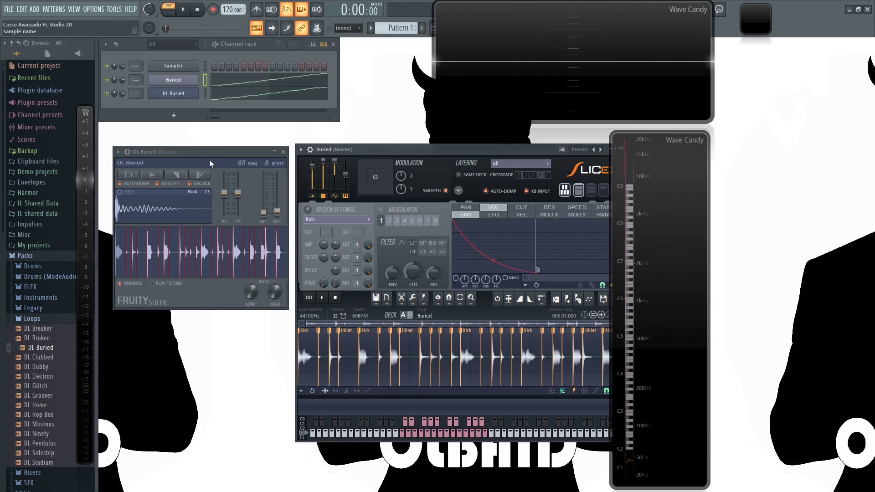
{"action": "left_click_drag", "start_coordinate": [203, 153], "coordinate": [196, 152]}
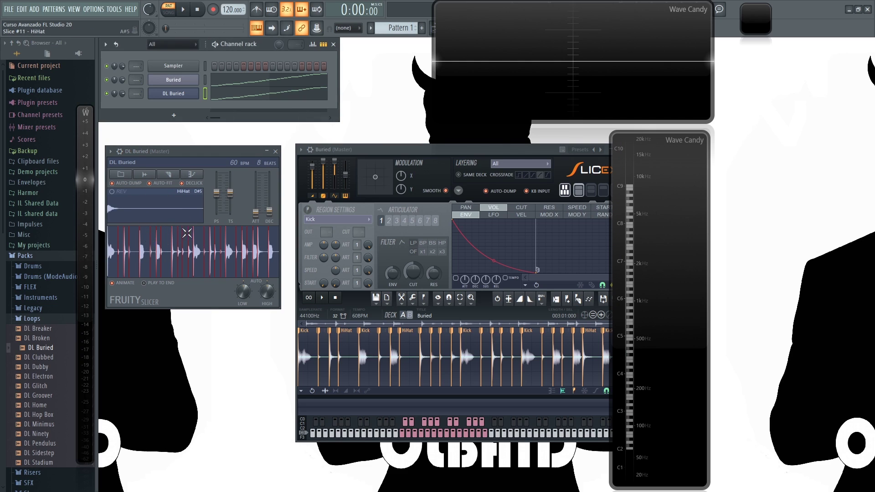
Close the Fruity slicer window, delete its DL Buried channel and reposition the Slicex window
{"action": "left_click_drag", "start_coordinate": [378, 149], "coordinate": [310, 147]}
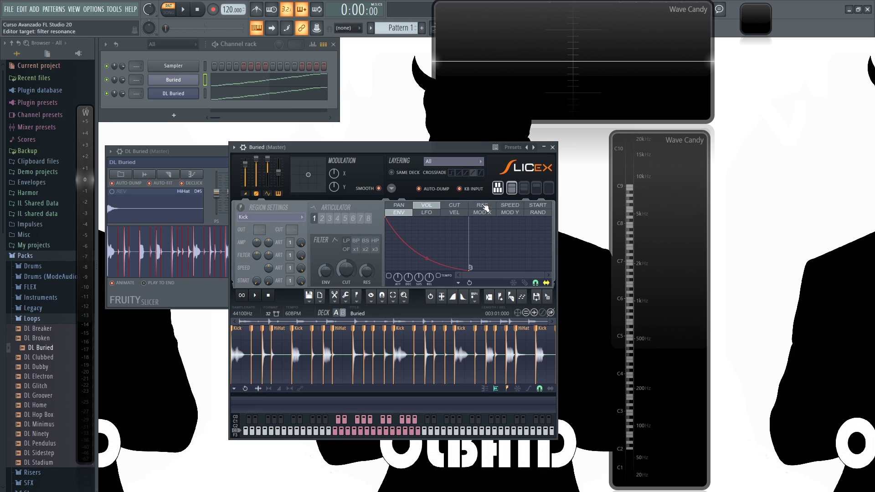
{"action": "left_click", "coordinate": [225, 153]}
{"action": "left_click", "coordinate": [275, 151]}
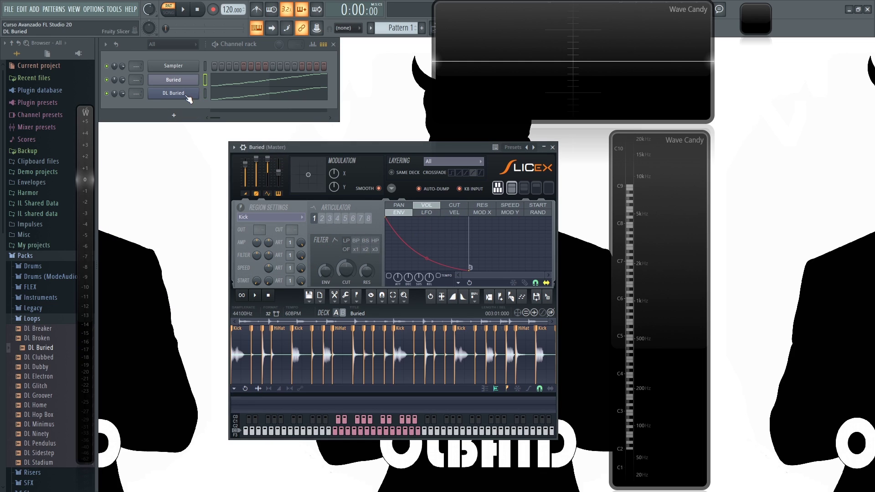
{"action": "right_click", "coordinate": [196, 93]}
{"action": "left_click", "coordinate": [227, 180]}
{"action": "left_click_drag", "start_coordinate": [353, 151], "coordinate": [337, 142]}
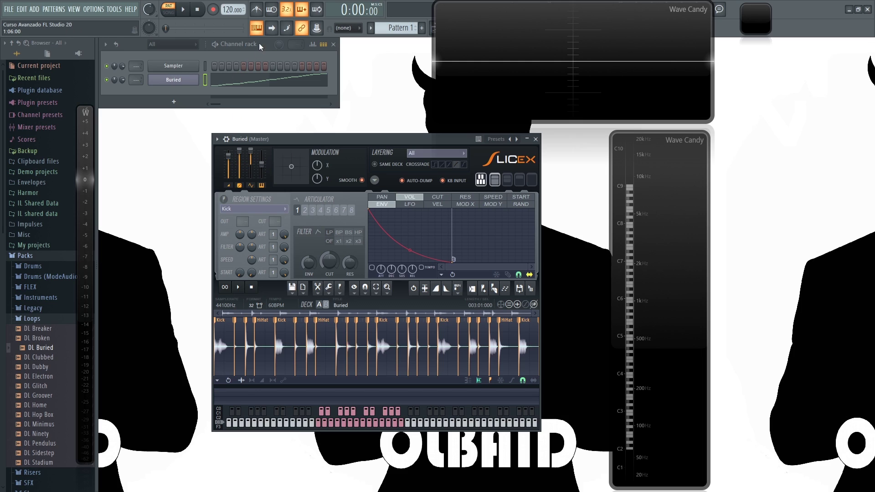
Play the pattern while trying the first two Slicex master sliders, and stop playback
{"action": "key", "text": "space"}
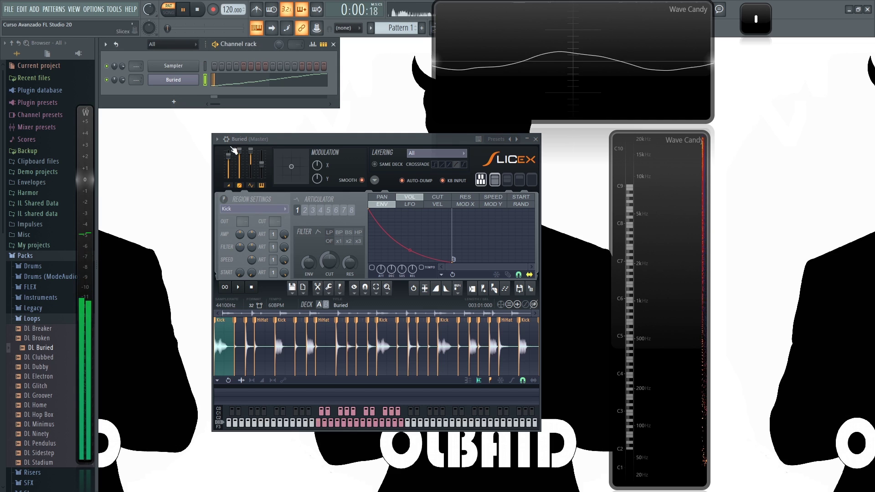
{"action": "mouse_move", "coordinate": [229, 168]}
{"action": "left_mouse_down"}
{"action": "mouse_move", "coordinate": [228, 175]}
{"action": "mouse_move", "coordinate": [228, 157]}
{"action": "left_mouse_up"}
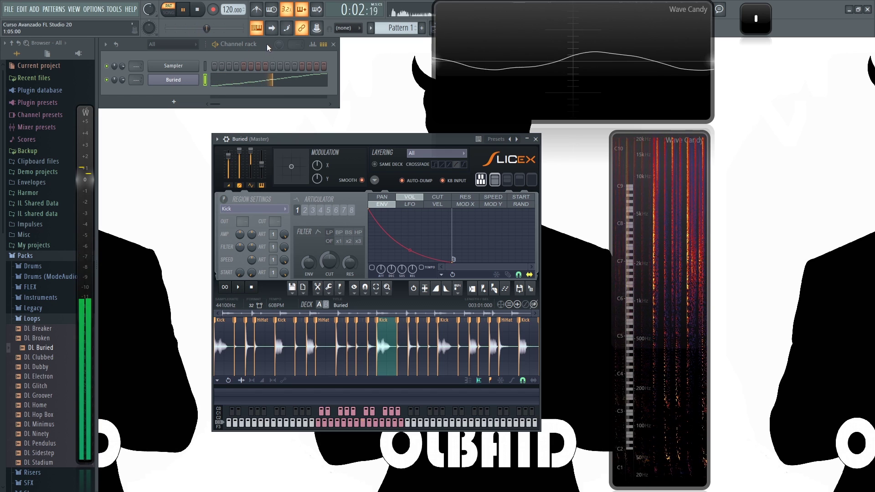
{"action": "mouse_move", "coordinate": [242, 158]}
{"action": "left_mouse_down"}
{"action": "mouse_move", "coordinate": [243, 173]}
{"action": "mouse_move", "coordinate": [244, 156]}
{"action": "left_mouse_up"}
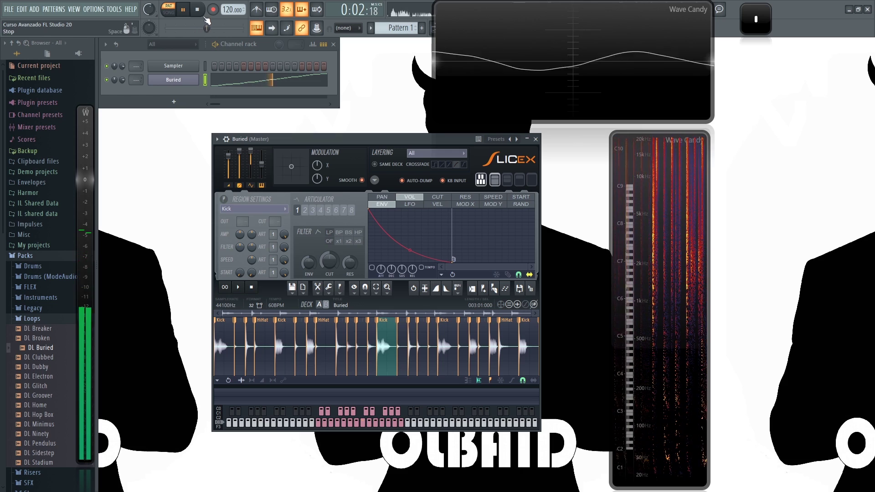
{"action": "key", "text": "space"}
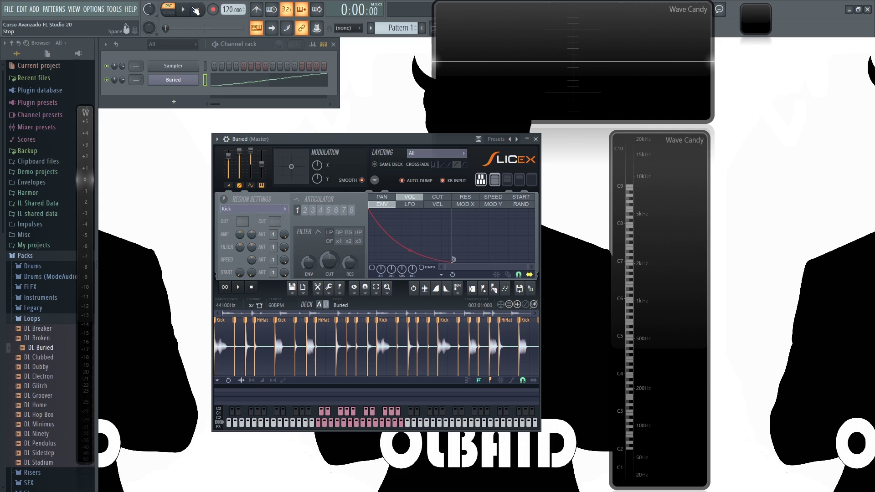
Try the Slicex master pitch at -1200 cents during playback, reset it and stop playback
{"action": "key", "text": "space"}
{"action": "mouse_move", "coordinate": [262, 164]}
{"action": "left_mouse_down"}
{"action": "mouse_move", "coordinate": [262, 150]}
{"action": "mouse_move", "coordinate": [263, 179]}
{"action": "left_mouse_up"}
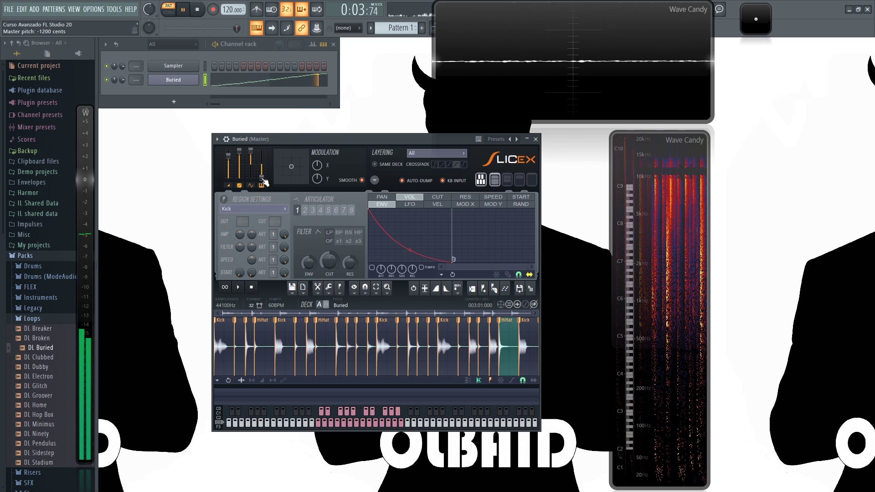
{"action": "left_click", "coordinate": [263, 178], "text": "alt"}
{"action": "key", "text": "space"}
Nudge the X/Y modulation point and review the available layering modes without choosing another one
{"action": "mouse_move", "coordinate": [289, 168]}
{"action": "left_mouse_down"}
{"action": "mouse_move", "coordinate": [276, 152]}
{"action": "mouse_move", "coordinate": [296, 162]}
{"action": "mouse_move", "coordinate": [290, 179]}
{"action": "mouse_move", "coordinate": [301, 168]}
{"action": "mouse_move", "coordinate": [290, 164]}
{"action": "left_mouse_up"}
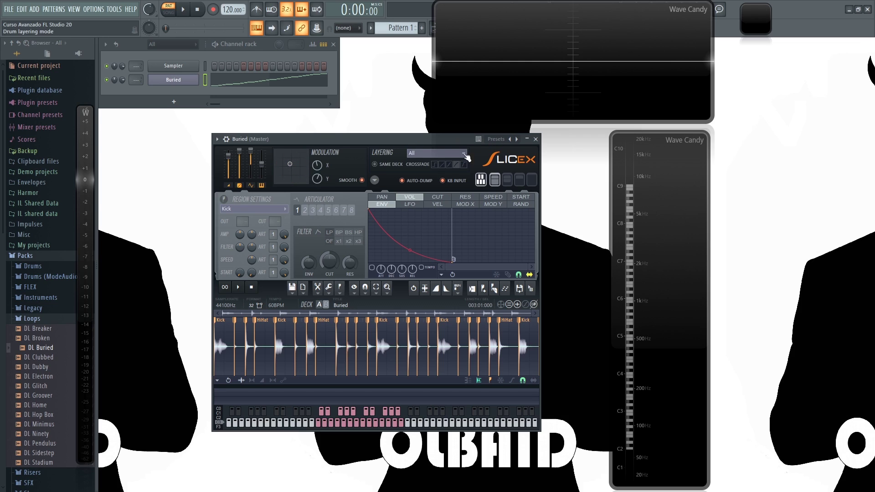
{"action": "left_click", "coordinate": [438, 154]}
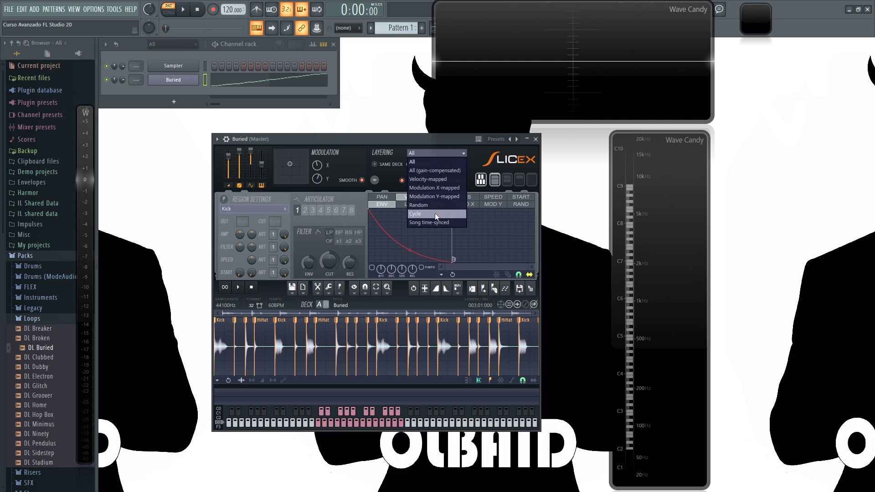
{"action": "left_click", "coordinate": [438, 141]}
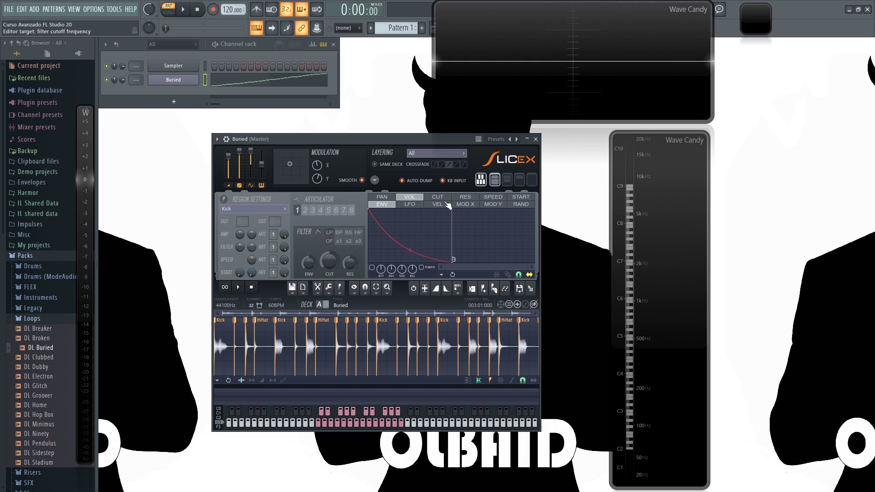
Compare the Slicex display modes, restore the full layout with the keyboard and preview slices on it
{"action": "left_click", "coordinate": [497, 181]}
{"action": "left_click", "coordinate": [509, 182]}
{"action": "left_click", "coordinate": [521, 182]}
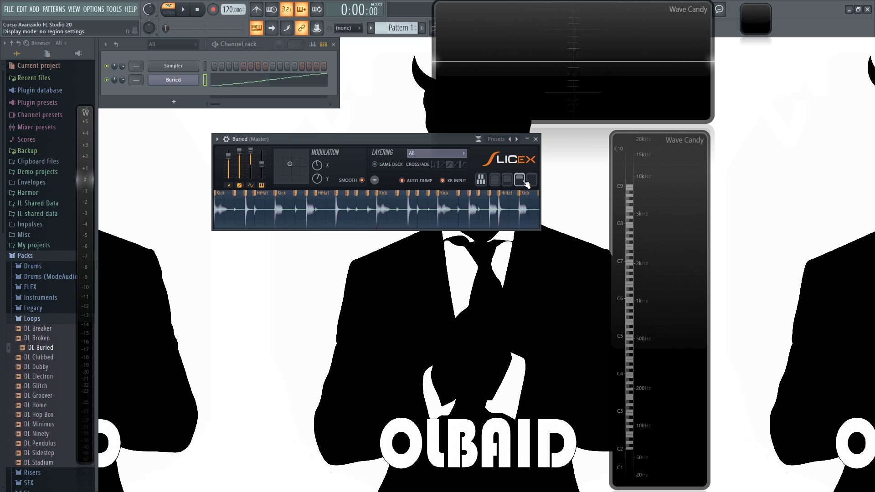
{"action": "left_click", "coordinate": [531, 182]}
{"action": "left_click", "coordinate": [521, 183]}
{"action": "left_click", "coordinate": [530, 182]}
{"action": "left_click", "coordinate": [520, 181]}
{"action": "left_click", "coordinate": [508, 181]}
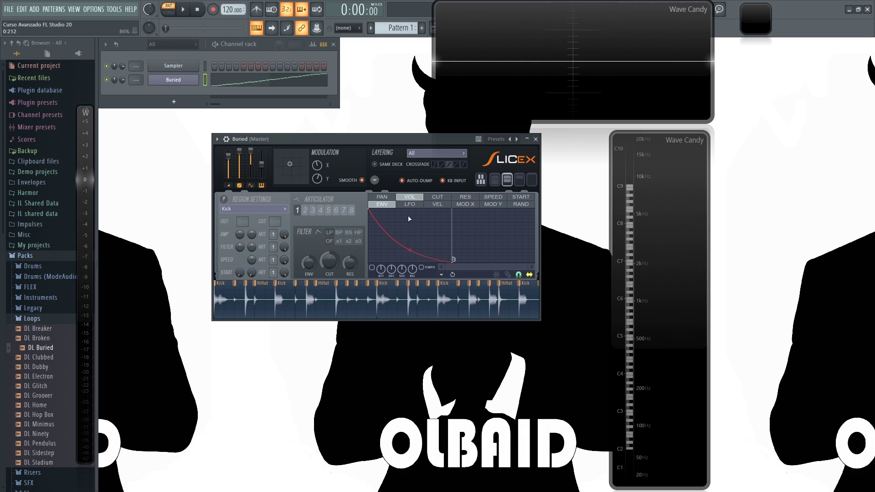
{"action": "left_click", "coordinate": [500, 182]}
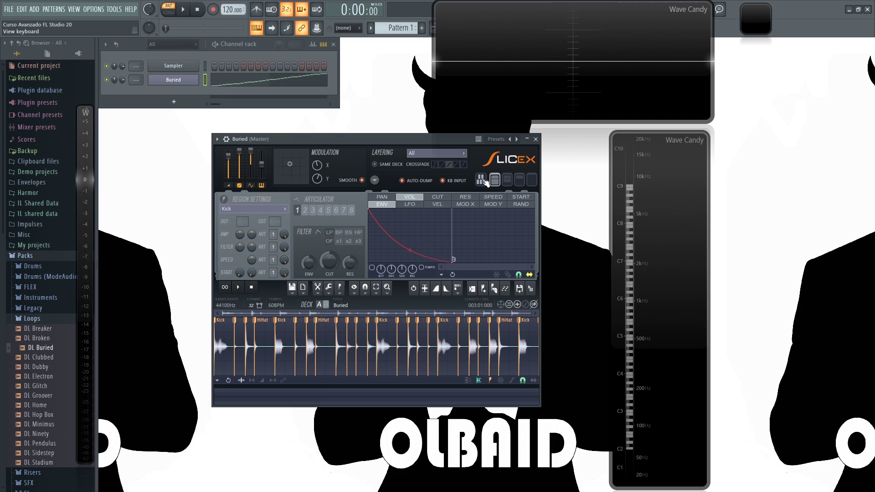
{"action": "left_click", "coordinate": [481, 180]}
{"action": "left_click_drag", "start_coordinate": [319, 423], "coordinate": [357, 422]}
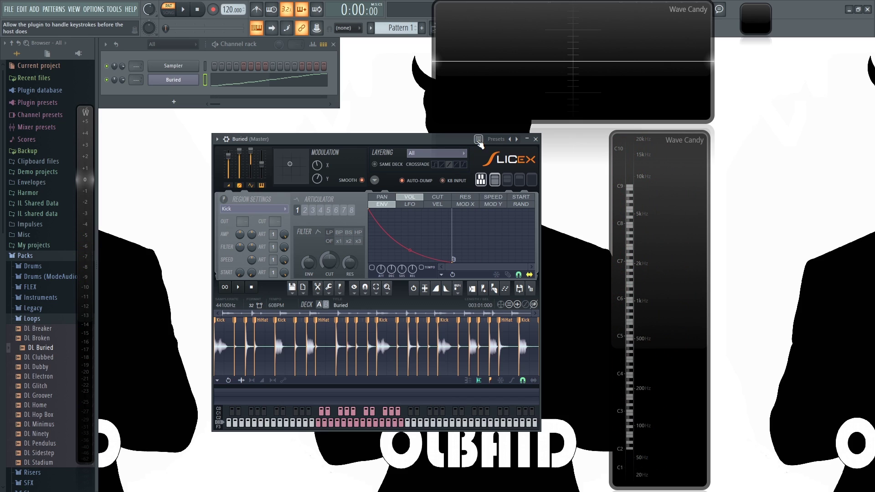
Review the macros and settings in the Slicex options without changing any
{"action": "left_click", "coordinate": [420, 183]}
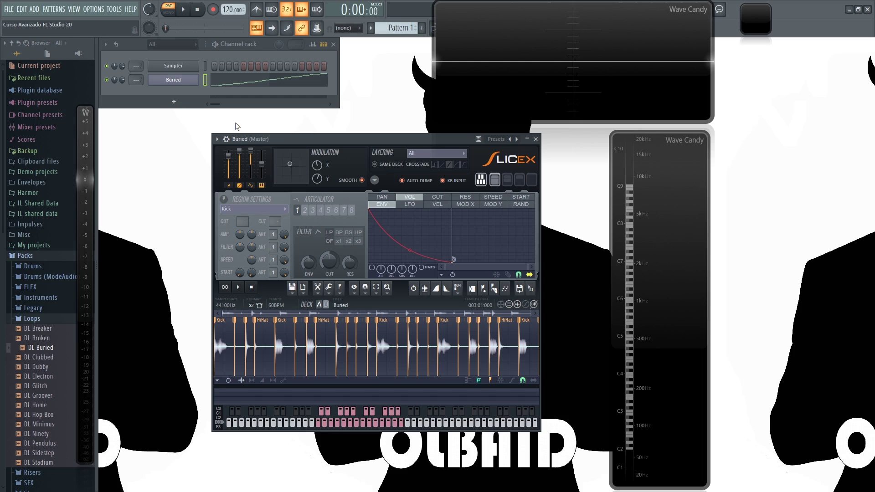
{"action": "left_click", "coordinate": [375, 180]}
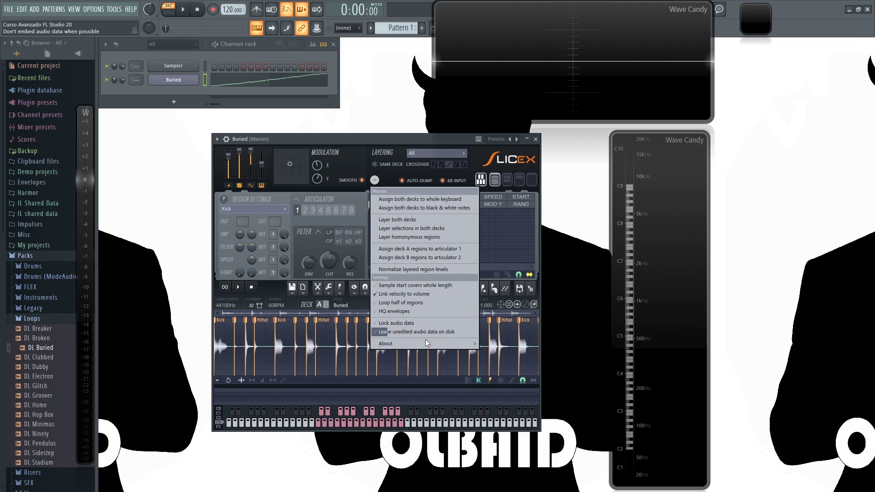
{"action": "mouse_move", "coordinate": [419, 346]}
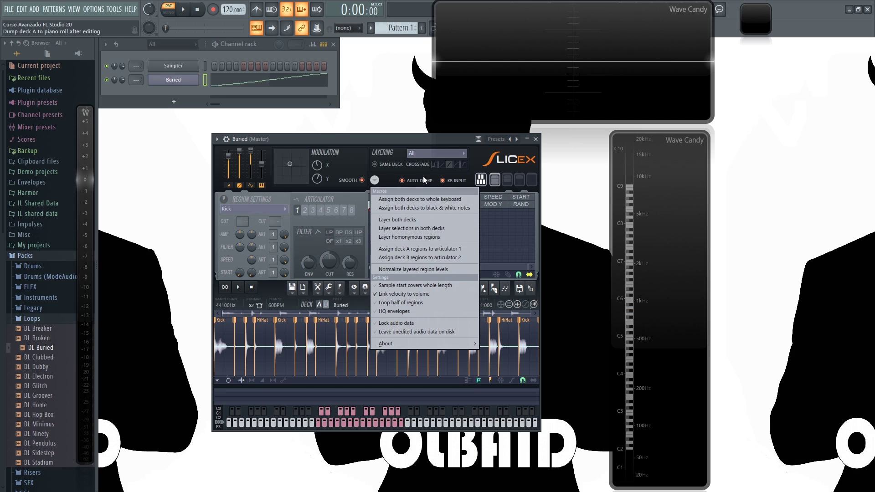
{"action": "left_click", "coordinate": [393, 141]}
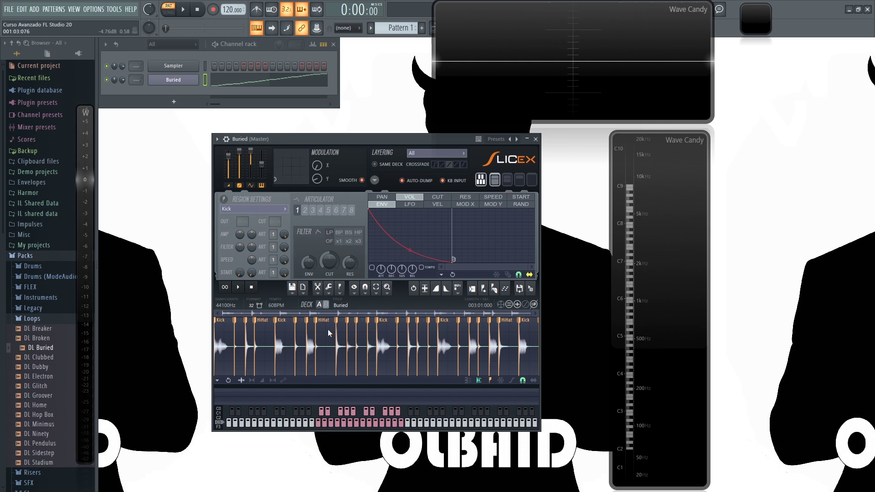
Audition the individual slices of the Buried loop as notes starting from C5
{"action": "key", "text": "z"}
{"action": "key", "text": "s"}
{"action": "key", "text": "x"}
{"action": "key", "text": "d"}
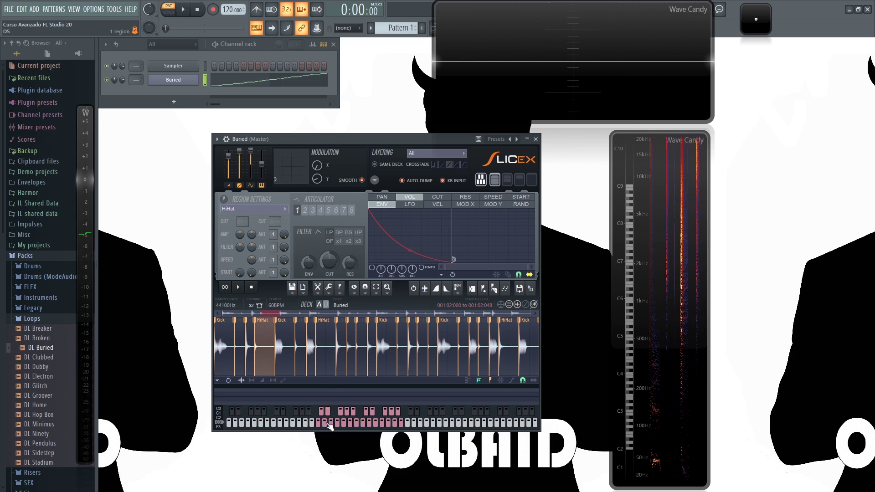
{"action": "key", "text": "z"}
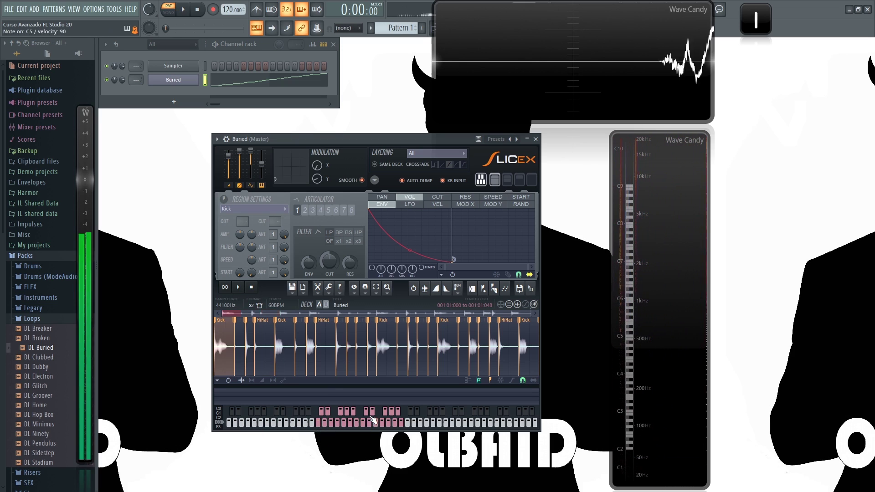
{"action": "key", "text": "s"}
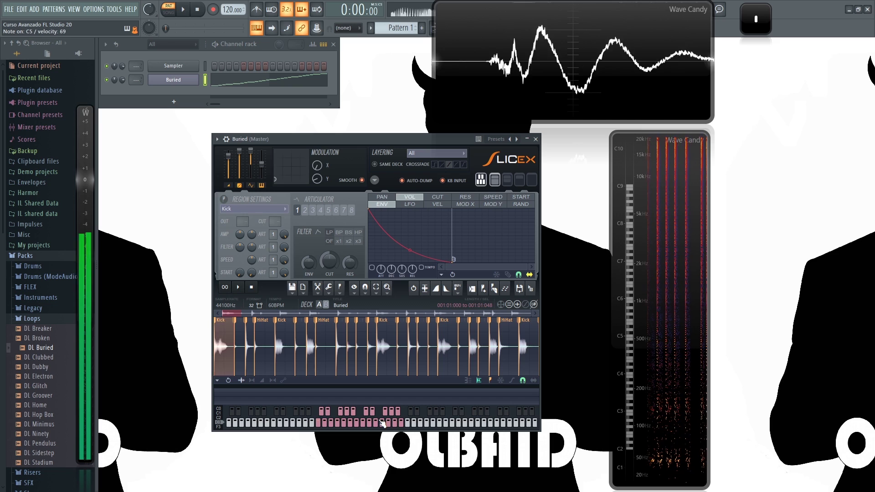
{"action": "key", "text": "x"}
{"action": "key", "text": "d"}
{"action": "key", "text": "c"}
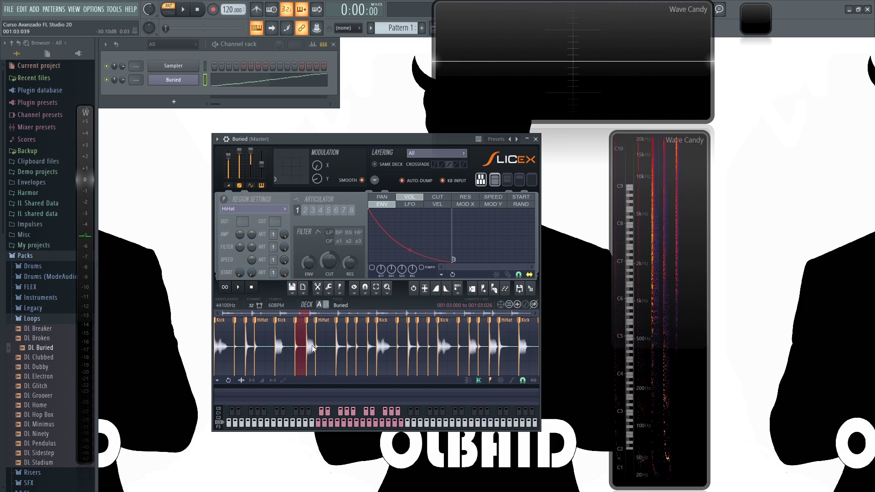
{"action": "key", "text": "c"}
{"action": "key", "text": "c"}
{"action": "key", "text": "z"}
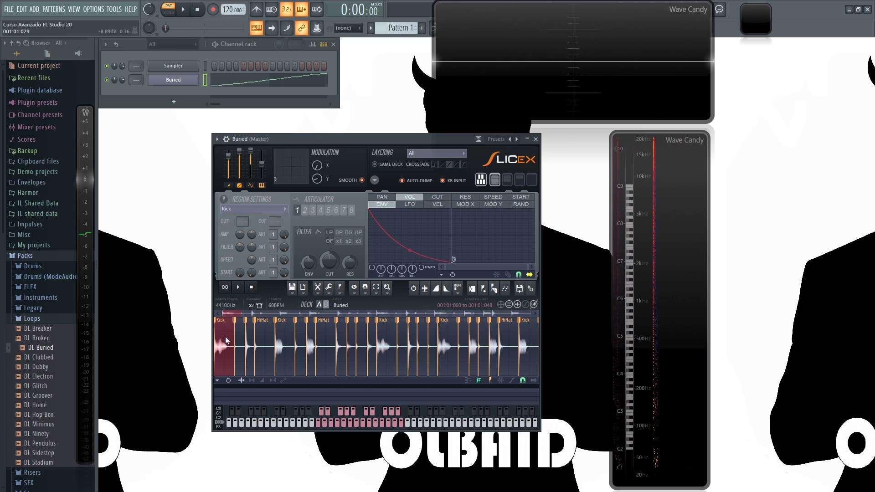
Zoom into the first slices of the Buried loop in the waveform editor
{"action": "scroll", "coordinate": [226, 336], "scroll_direction": "up", "scroll_amount": 3}
{"action": "scroll", "coordinate": [237, 341], "scroll_direction": "down", "scroll_amount": 3}
{"action": "scroll", "coordinate": [236, 341], "scroll_direction": "up", "scroll_amount": 1}
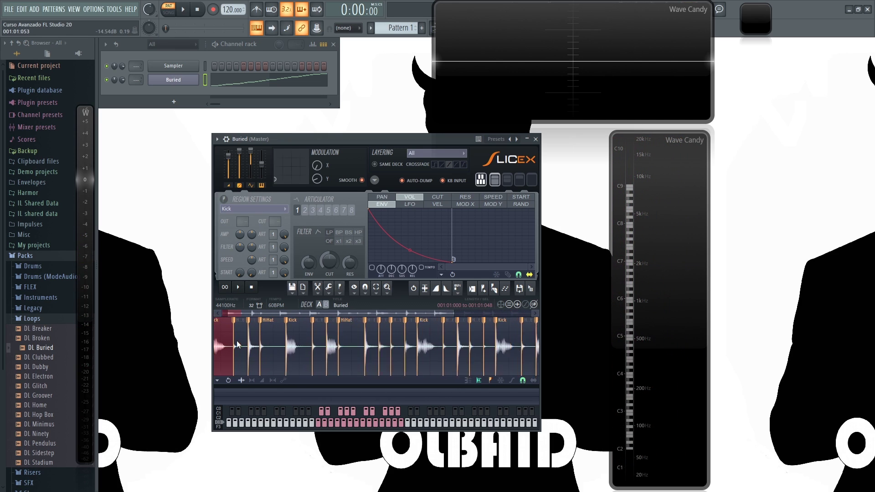
{"action": "scroll", "coordinate": [237, 341], "scroll_direction": "up", "scroll_amount": 4}
{"action": "scroll", "coordinate": [237, 341], "scroll_direction": "down", "scroll_amount": 2}
{"action": "mouse_move", "coordinate": [304, 314]}
{"action": "left_mouse_down"}
{"action": "mouse_move", "coordinate": [542, 313]}
{"action": "mouse_move", "coordinate": [282, 313]}
{"action": "mouse_move", "coordinate": [335, 312]}
{"action": "mouse_move", "coordinate": [290, 312]}
{"action": "left_mouse_up"}
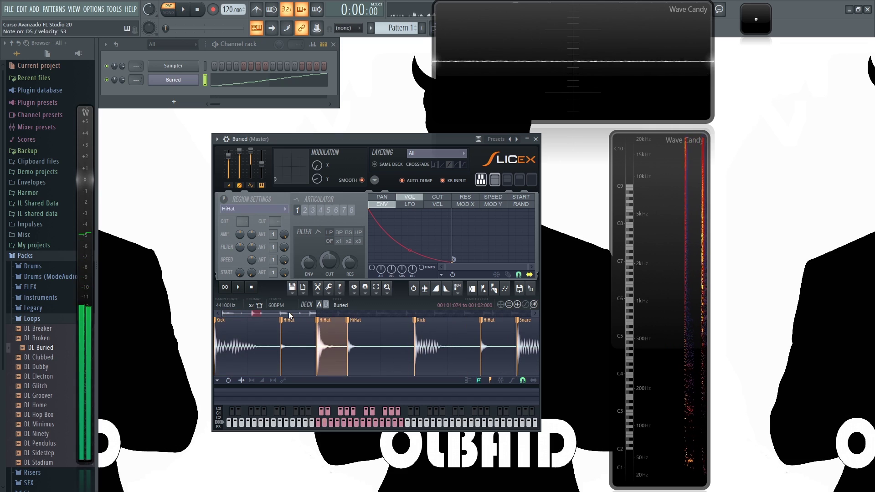
Preview the "Ooh C" sample from the Vocals pack and load it into Slicex in place of the drum loop
{"action": "left_click_drag", "start_coordinate": [315, 313], "coordinate": [285, 312]}
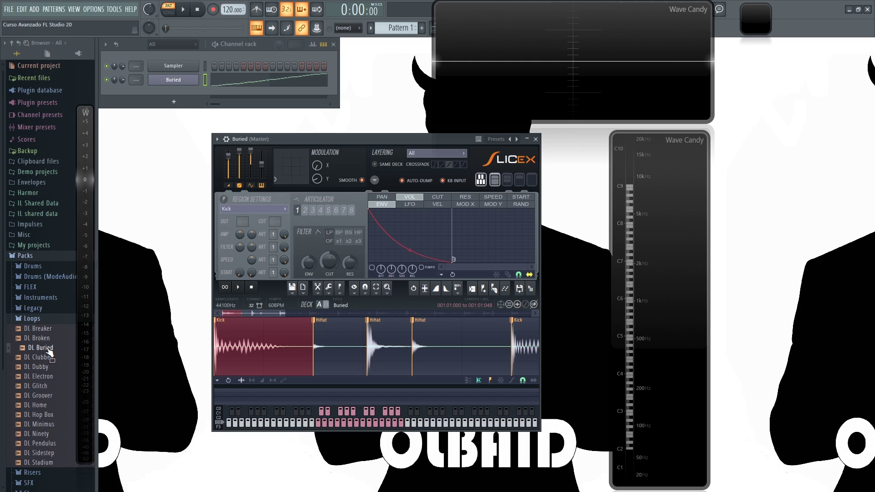
{"action": "left_click", "coordinate": [45, 319]}
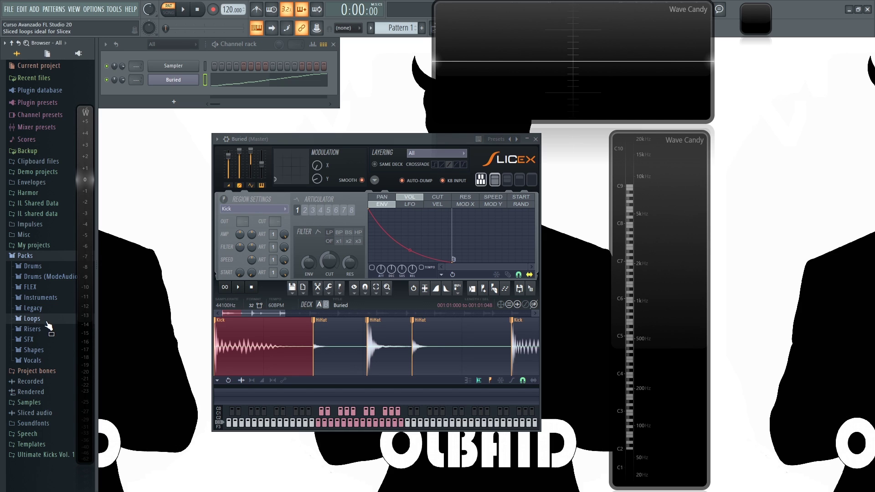
{"action": "left_click", "coordinate": [43, 361]}
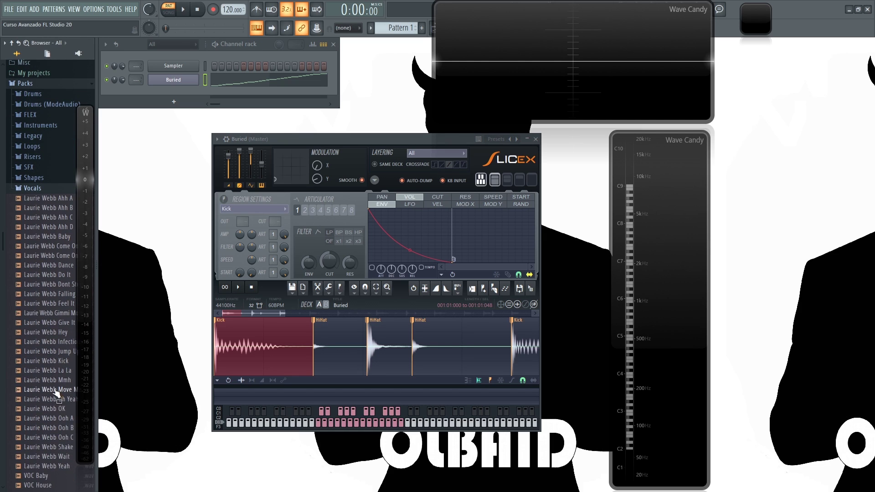
{"action": "scroll", "coordinate": [48, 401], "scroll_direction": "down", "scroll_amount": 2}
{"action": "left_click", "coordinate": [40, 383]}
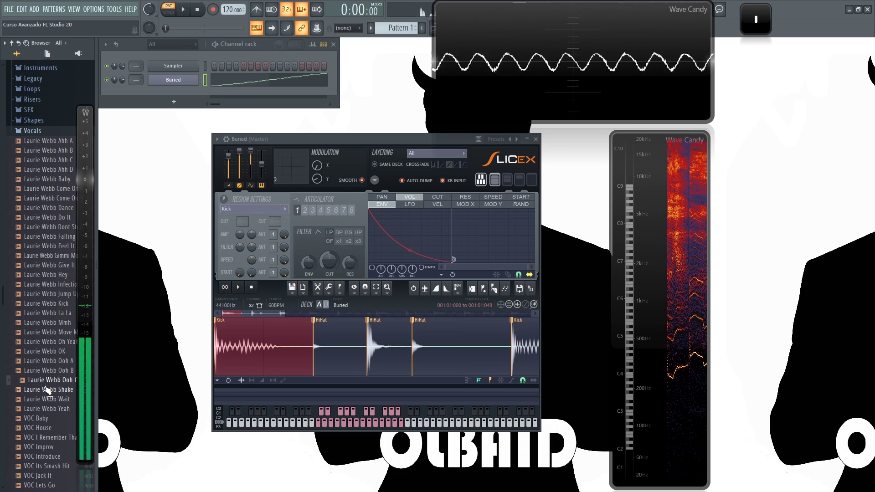
{"action": "left_click_drag", "start_coordinate": [39, 386], "coordinate": [253, 358]}
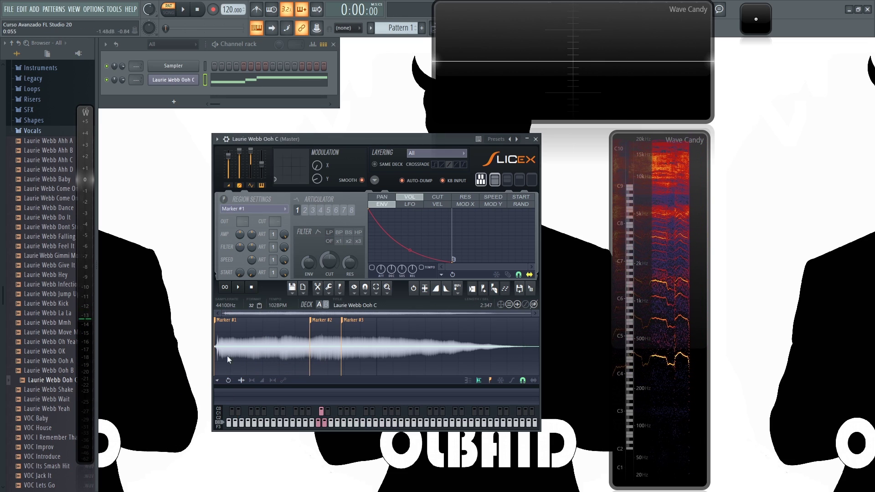
Browse the vocal's Marker #1, Marker #2 and Marker #3 slices through the region selector, ending on Marker #1
{"action": "scroll", "coordinate": [220, 329], "scroll_direction": "up", "scroll_amount": 2}
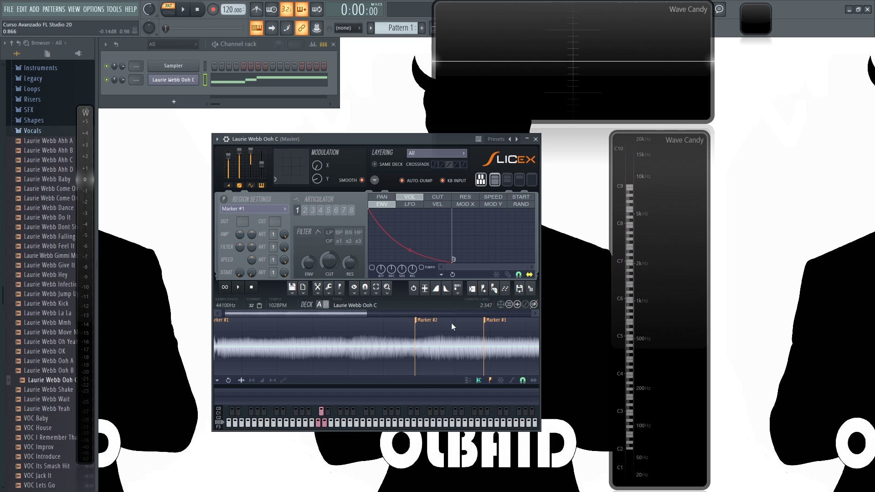
{"action": "left_click", "coordinate": [323, 412]}
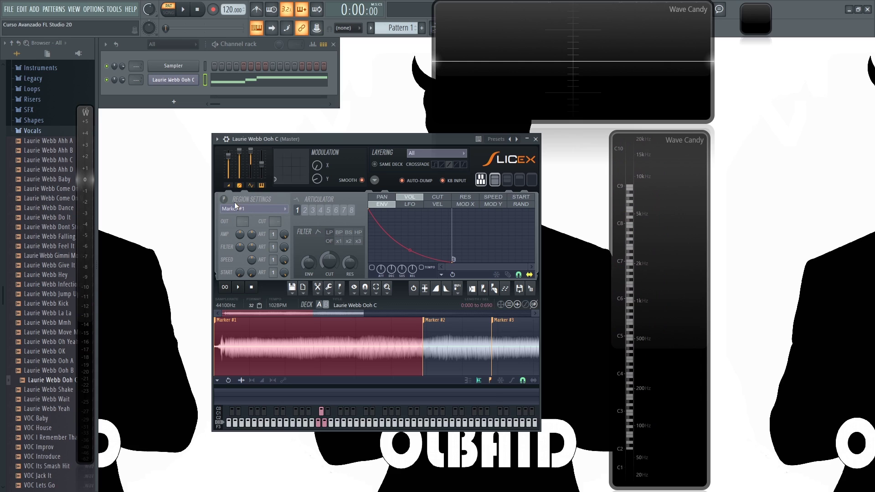
{"action": "left_click", "coordinate": [284, 210]}
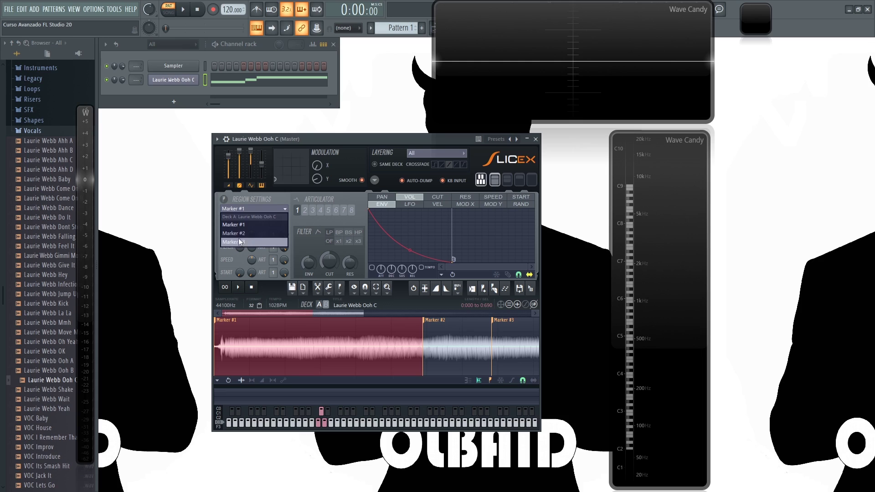
{"action": "left_click", "coordinate": [248, 226]}
{"action": "left_click", "coordinate": [266, 210]}
{"action": "left_click", "coordinate": [246, 232]}
{"action": "left_click", "coordinate": [267, 210]}
{"action": "left_click", "coordinate": [249, 242]}
{"action": "left_click", "coordinate": [259, 210]}
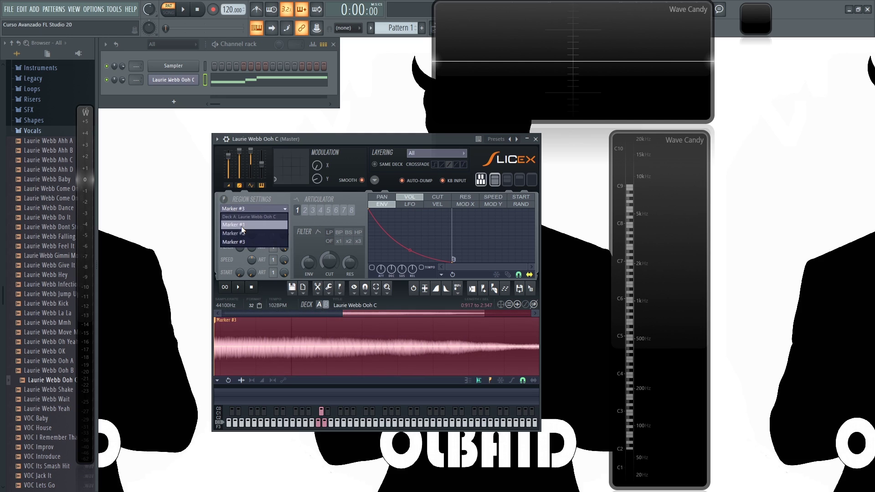
{"action": "left_click", "coordinate": [242, 225]}
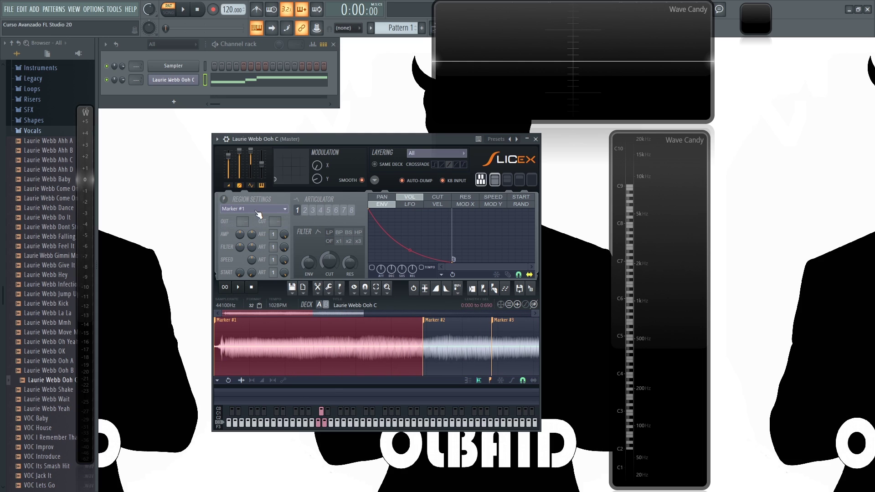
Select the vocal's slices in the waveform and route Marker #1, #2 and #3 to output offsets 1, 2 and 3
{"action": "left_click", "coordinate": [439, 329]}
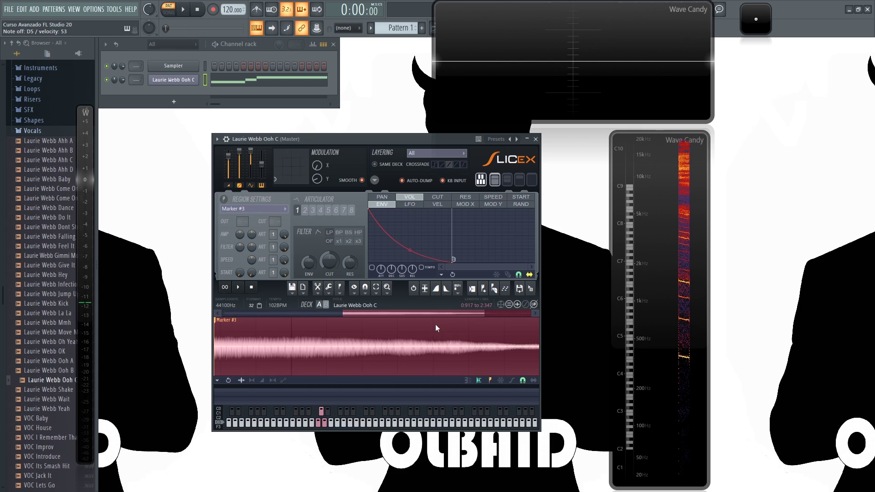
{"action": "scroll", "coordinate": [435, 319], "scroll_direction": "down", "scroll_amount": 3}
{"action": "scroll", "coordinate": [432, 335], "scroll_direction": "down", "scroll_amount": 4}
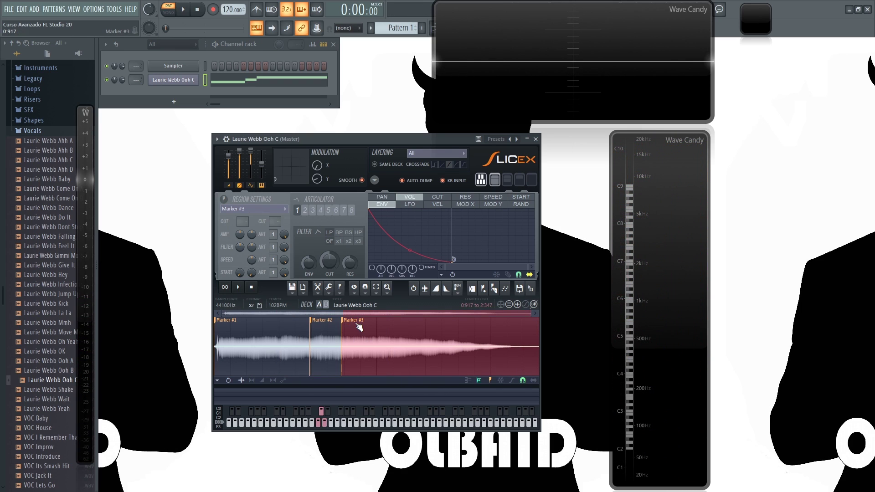
{"action": "left_click", "coordinate": [331, 325]}
{"action": "left_click", "coordinate": [307, 329]}
{"action": "left_click", "coordinate": [362, 325]}
Play the three slices as C5, C#5 and D5 with the mixer open to check their separate routing, then close the mixer
{"action": "left_click_drag", "start_coordinate": [390, 134], "coordinate": [385, 133]}
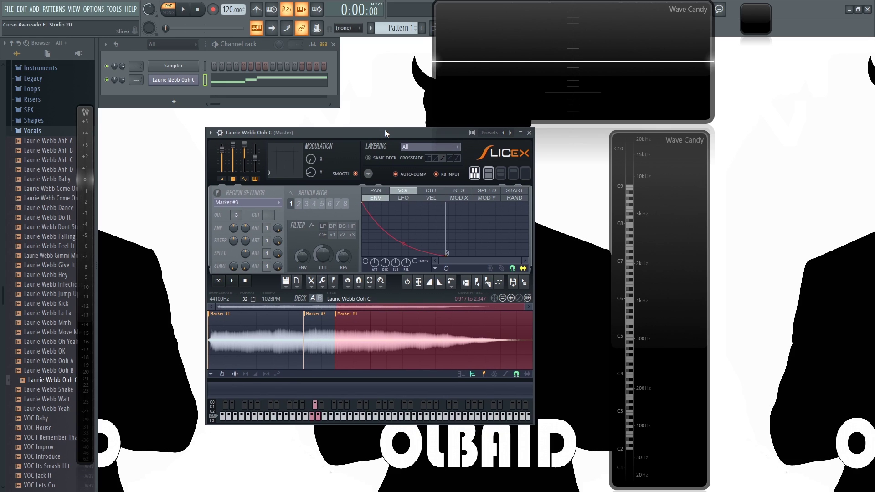
{"action": "key", "text": "F9"}
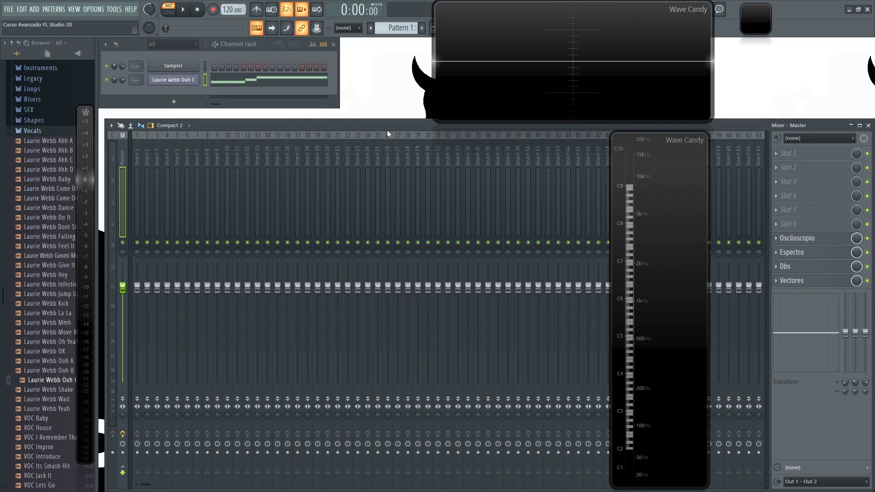
{"action": "key", "text": "z"}
{"action": "key", "text": "z"}
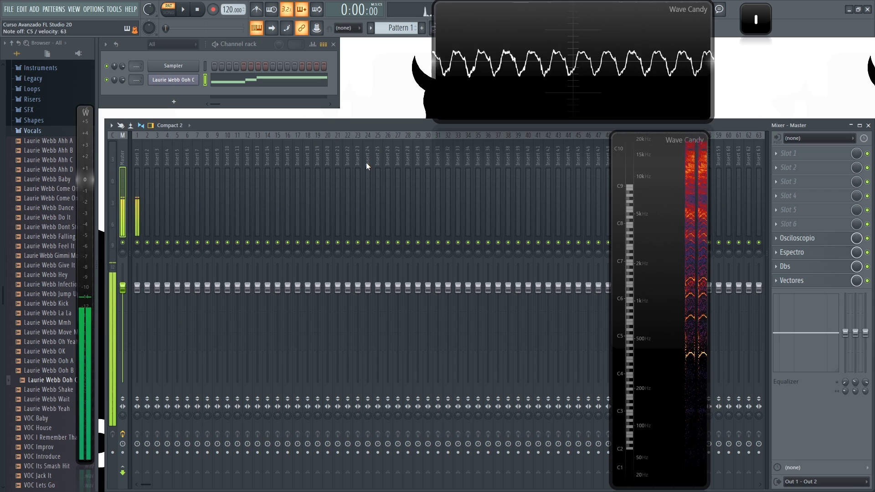
{"action": "key", "text": "s"}
{"action": "key", "text": "s"}
{"action": "key", "text": "x"}
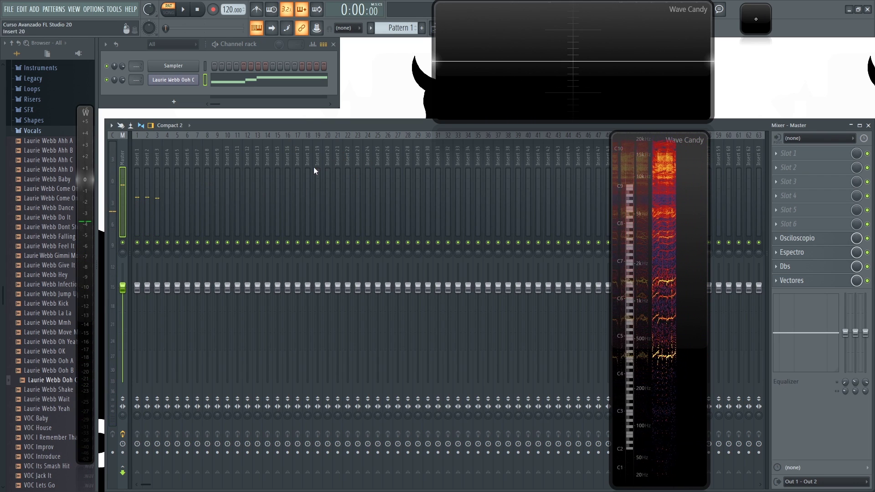
{"action": "left_click", "coordinate": [869, 125]}
{"action": "left_click_drag", "start_coordinate": [339, 132], "coordinate": [343, 135]}
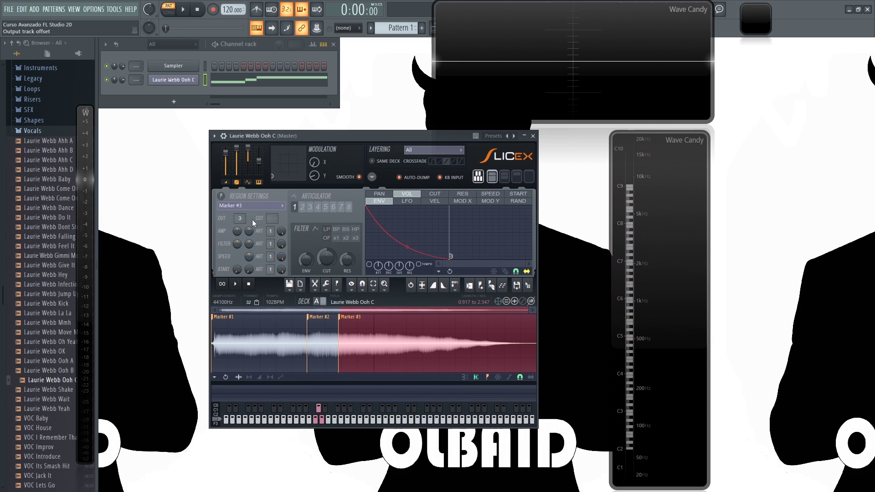
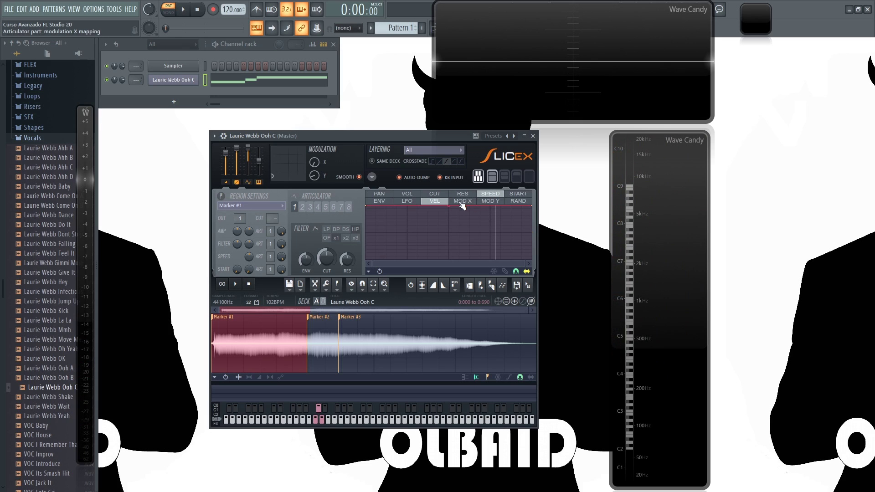
Examine the Mod Y and Rand modulation sources, the Res and Pan targets, and the envelope options without changing any
{"action": "left_click", "coordinate": [489, 202]}
{"action": "left_click", "coordinate": [518, 201]}
{"action": "left_click", "coordinate": [462, 194]}
{"action": "left_click", "coordinate": [382, 195]}
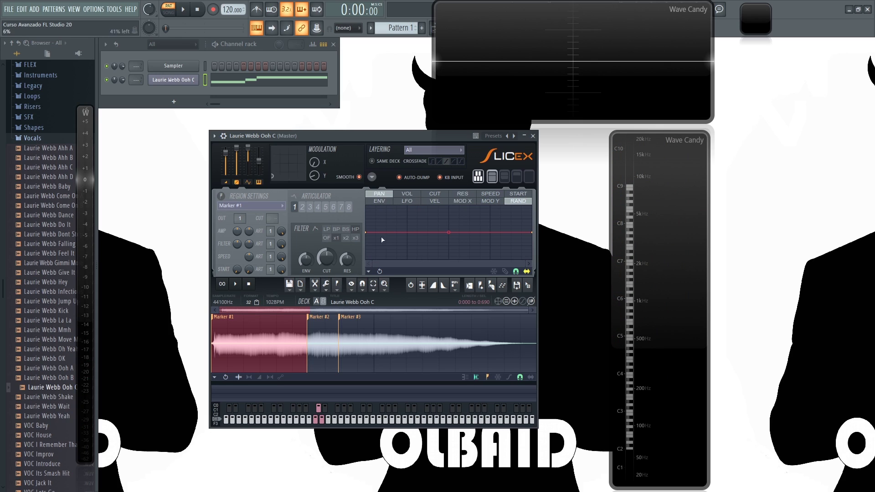
{"action": "left_click", "coordinate": [369, 271]}
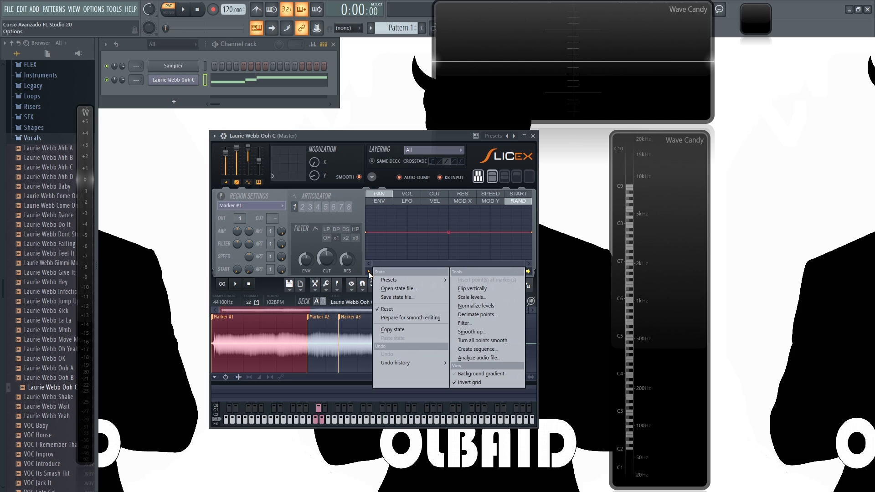
{"action": "left_click", "coordinate": [368, 271]}
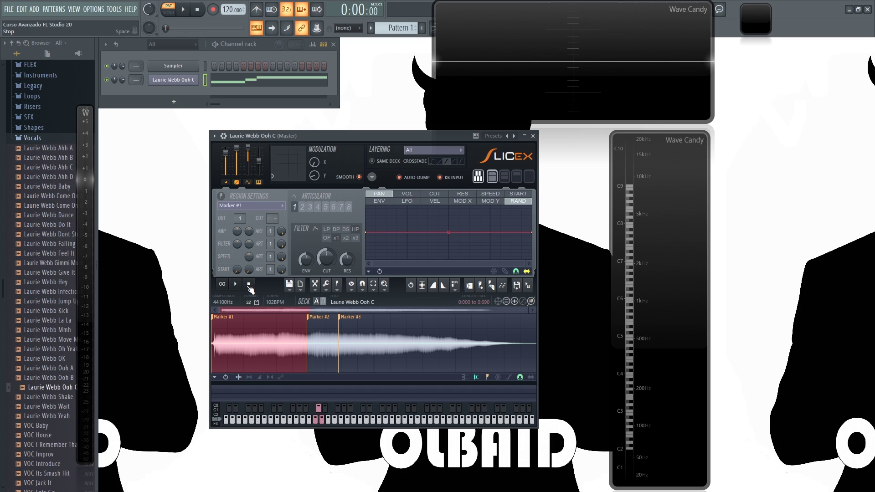
Audition the Marker #1 slice and try out the play, stop and loop playback controls
{"action": "left_click", "coordinate": [229, 325]}
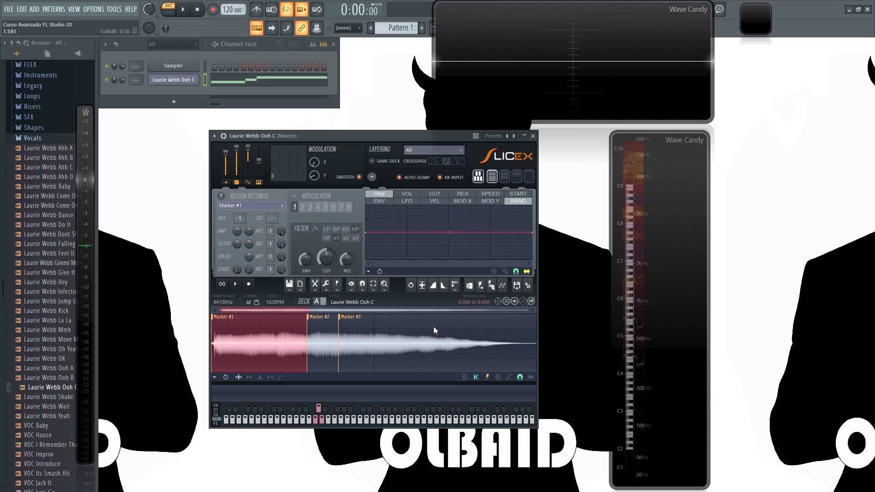
{"action": "left_click", "coordinate": [183, 12]}
{"action": "left_click", "coordinate": [201, 12]}
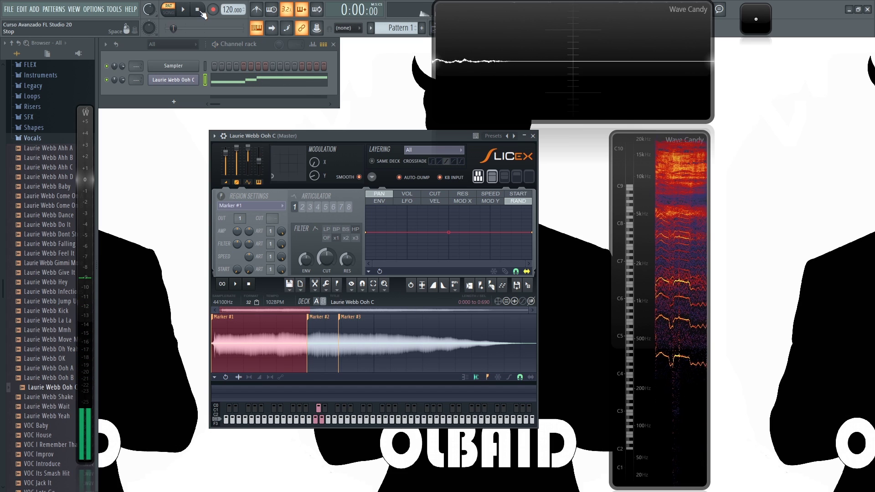
{"action": "left_click", "coordinate": [222, 285]}
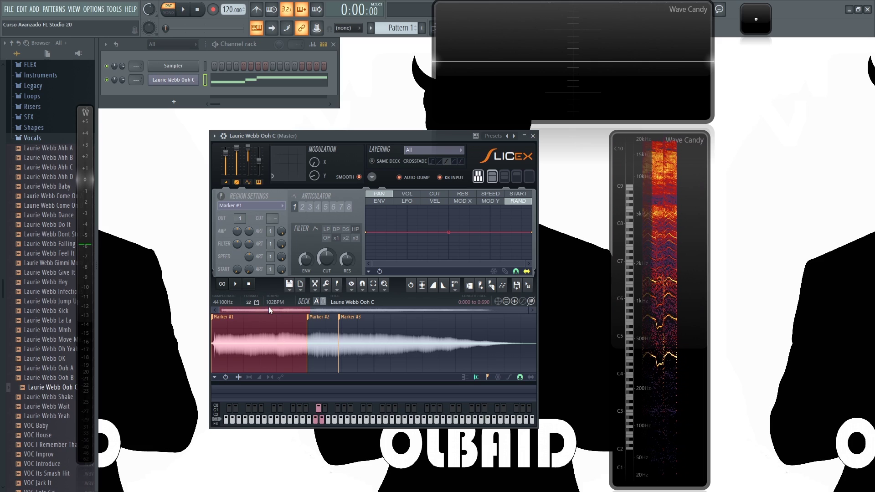
Review the sample file commands and the editing commands of the Slicex wave editor
{"action": "left_click", "coordinate": [289, 287]}
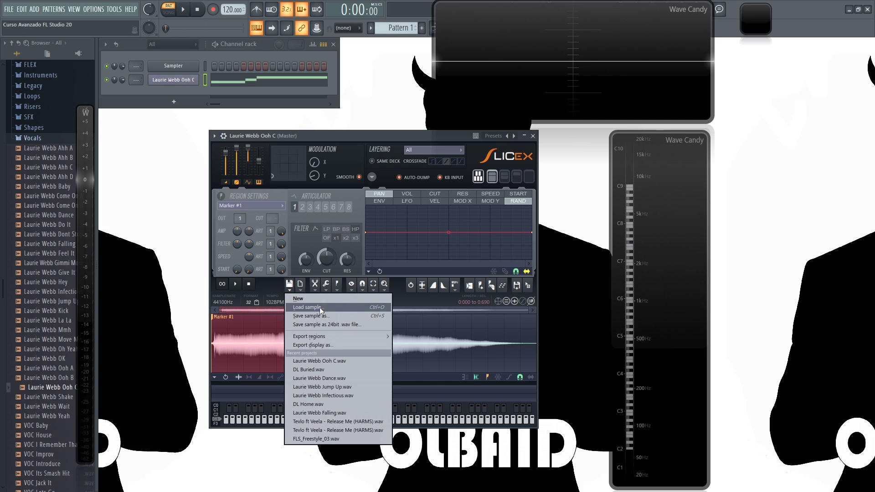
{"action": "left_click", "coordinate": [351, 361]}
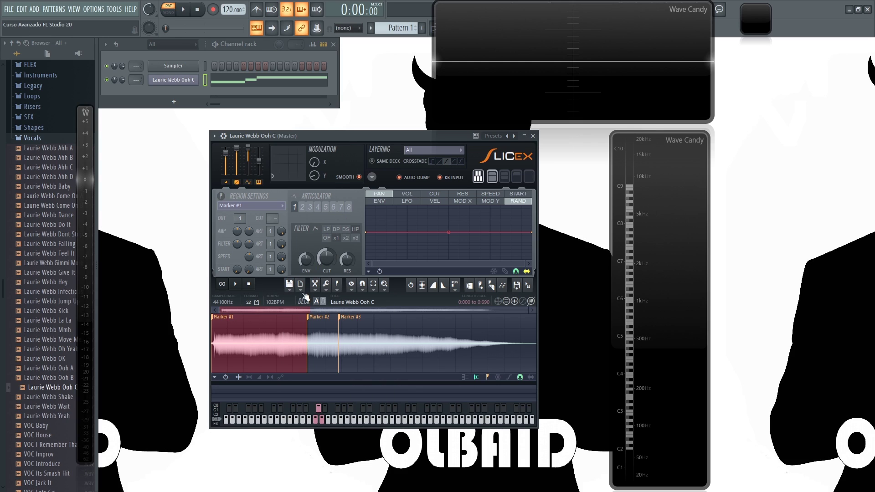
{"action": "left_click", "coordinate": [313, 291]}
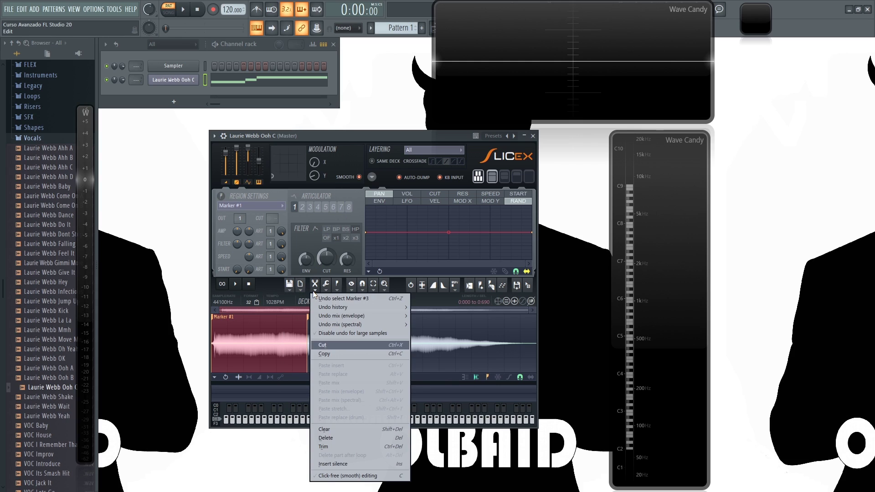
{"action": "left_click", "coordinate": [362, 137]}
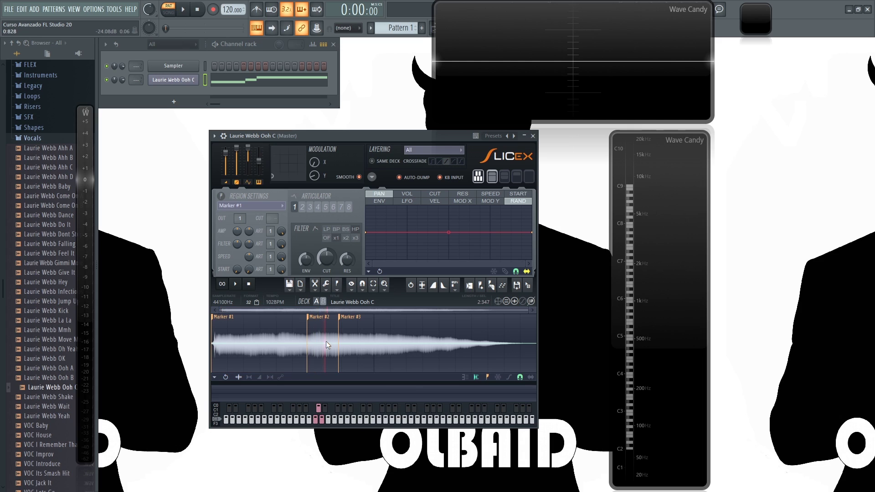
Audition the Marker #2 slice and process it with fade-out, reverse, fade-in and normalize
{"action": "left_click", "coordinate": [314, 324]}
{"action": "left_click", "coordinate": [313, 321]}
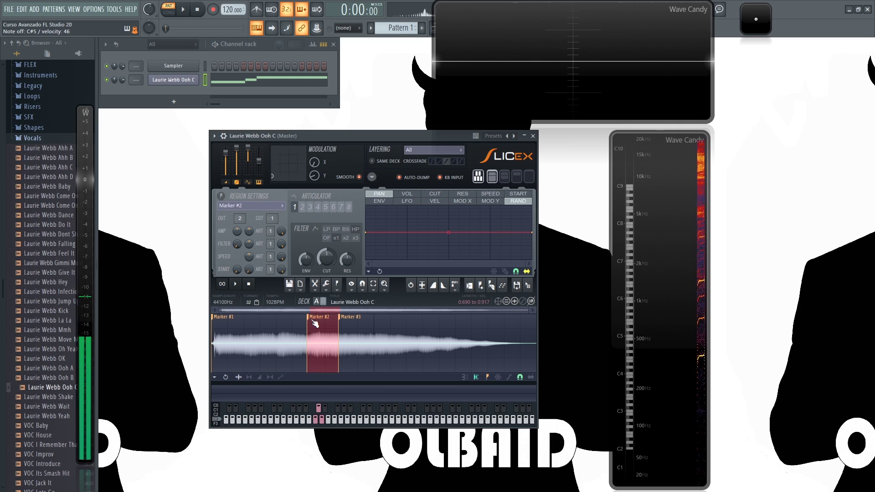
{"action": "left_click", "coordinate": [313, 321]}
{"action": "left_click", "coordinate": [312, 321]}
{"action": "left_click", "coordinate": [449, 290]}
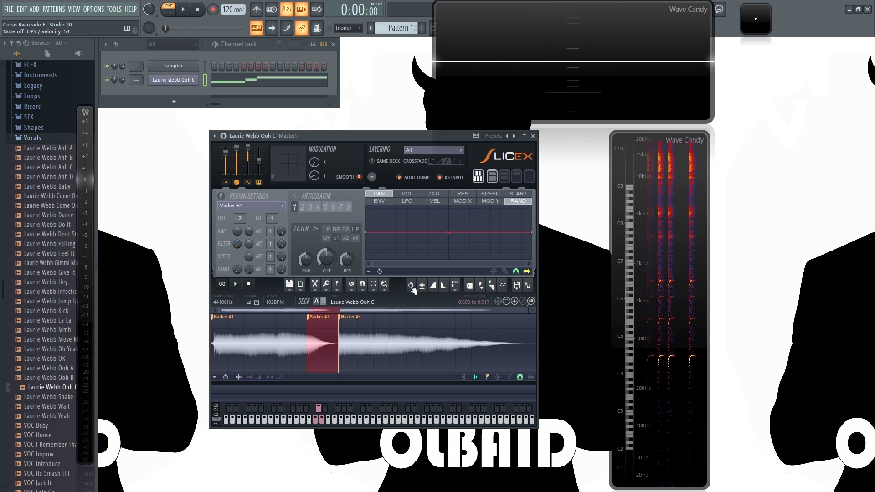
{"action": "left_click", "coordinate": [435, 287]}
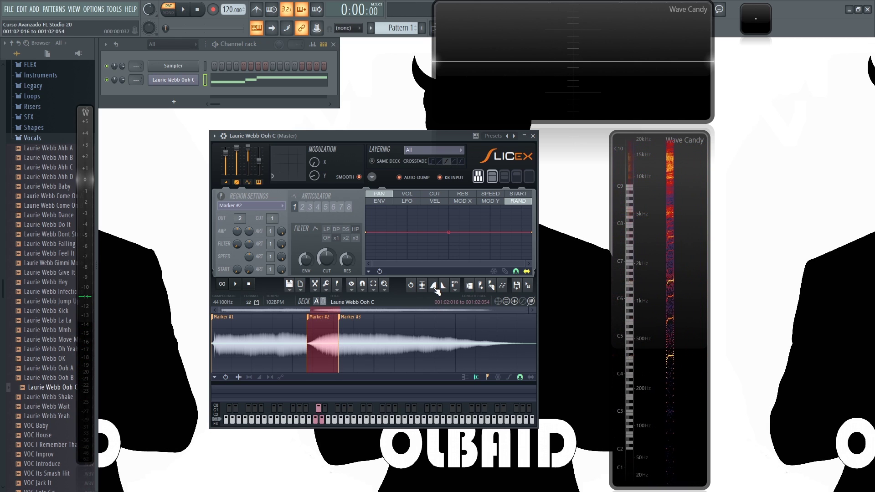
{"action": "left_click", "coordinate": [423, 286]}
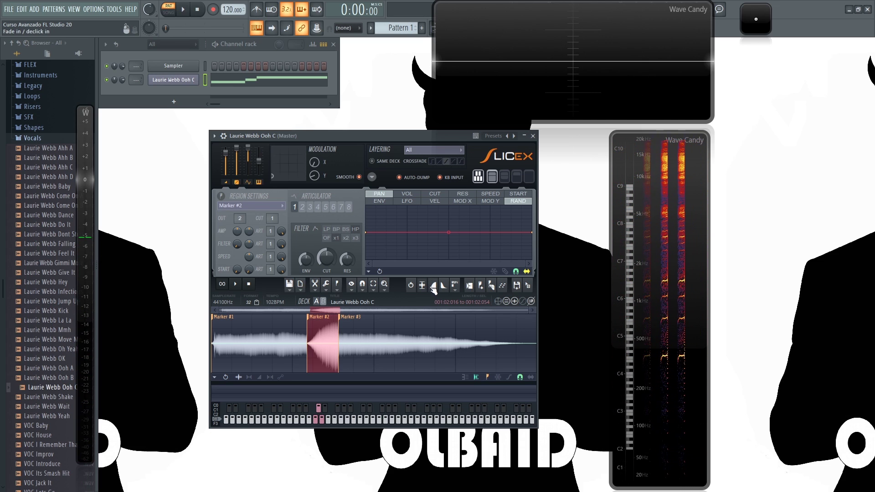
Try the drum loop stretcher on the Marker #2 slice, previewing it with filling method None, turning Blur off and dismissing it without accepting
{"action": "left_click", "coordinate": [470, 286]}
{"action": "left_click_drag", "start_coordinate": [411, 140], "coordinate": [467, 195]}
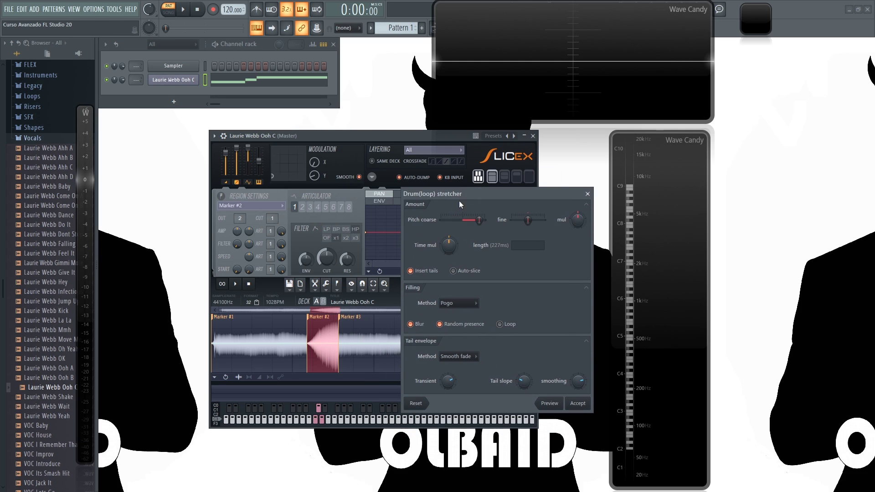
{"action": "left_click_drag", "start_coordinate": [457, 195], "coordinate": [434, 194]}
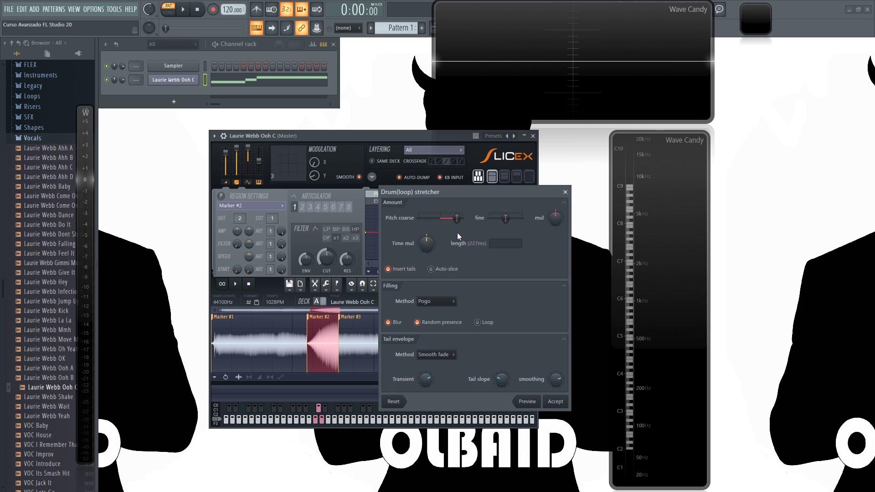
{"action": "left_click_drag", "start_coordinate": [421, 192], "coordinate": [424, 180]}
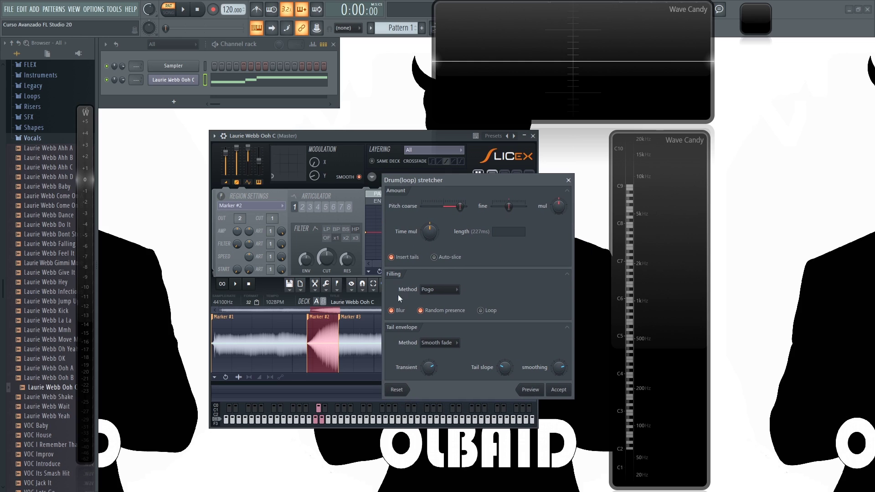
{"action": "left_click", "coordinate": [532, 393]}
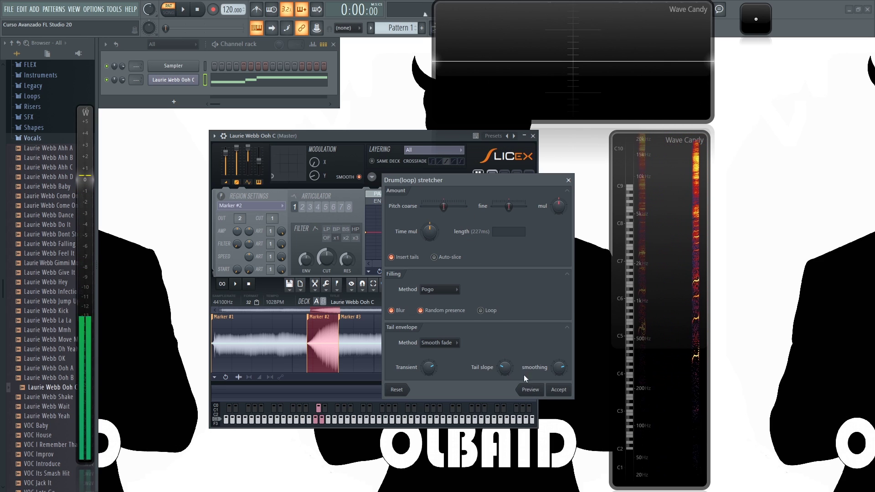
{"action": "left_click", "coordinate": [444, 290]}
{"action": "left_click", "coordinate": [450, 300]}
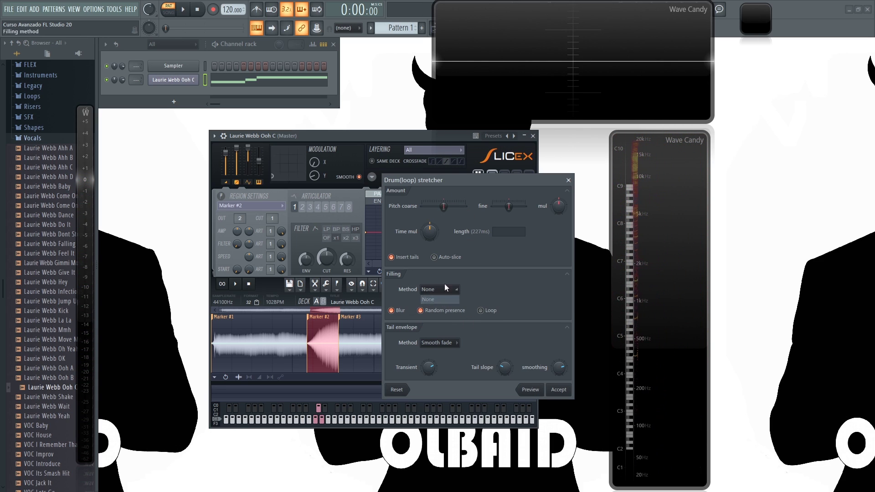
{"action": "left_click", "coordinate": [530, 391]}
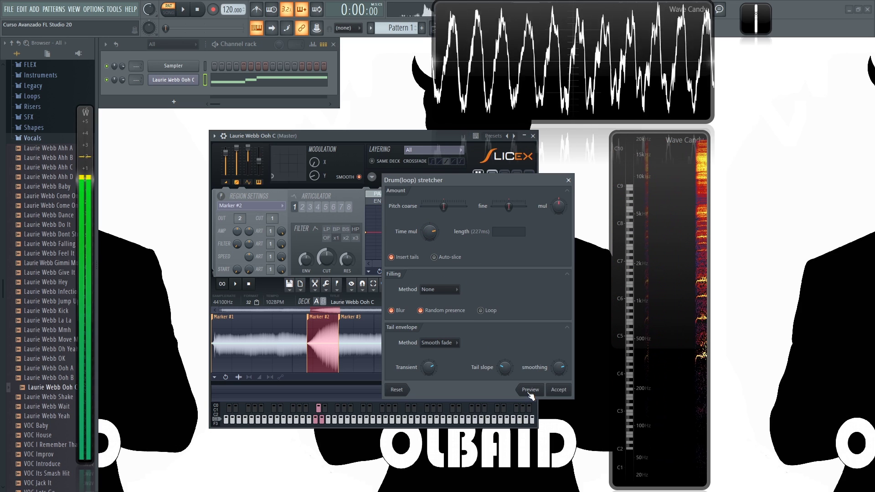
{"action": "left_click", "coordinate": [400, 310]}
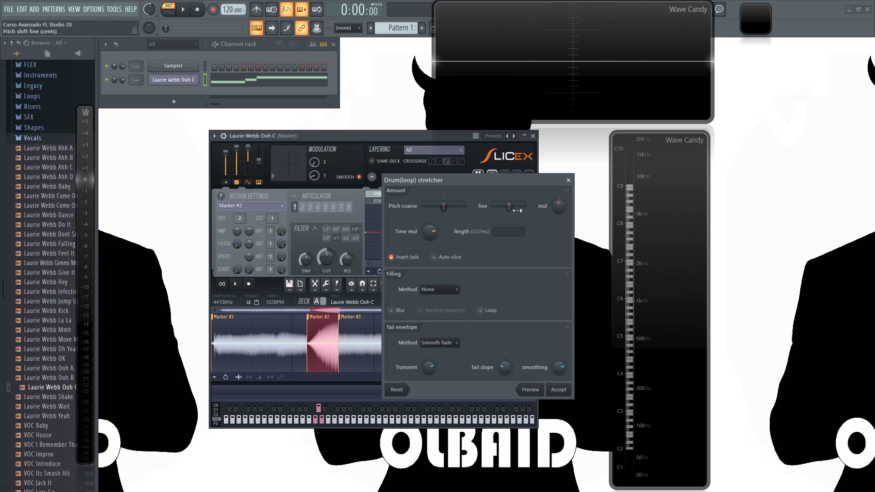
{"action": "left_click", "coordinate": [568, 180]}
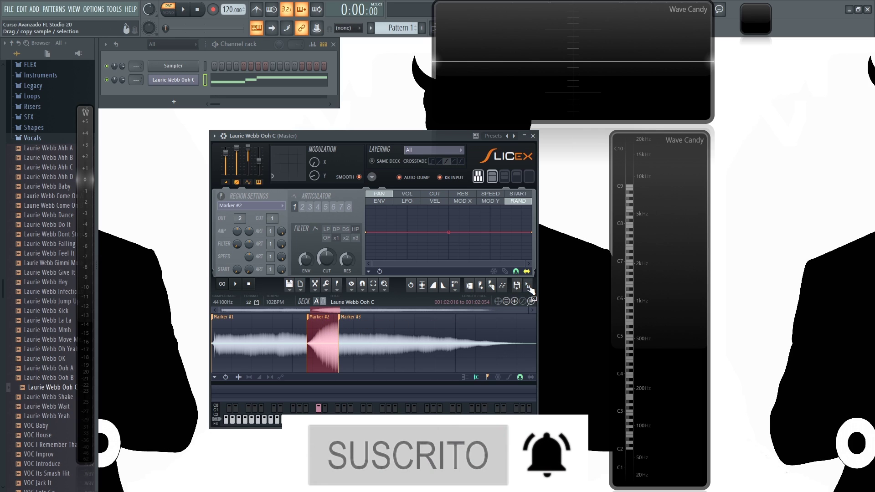
Copy the selected Marker #2 slice into the Channel rack as its own sampler channel and close the channel's settings
{"action": "left_click_drag", "start_coordinate": [527, 285], "coordinate": [173, 94]}
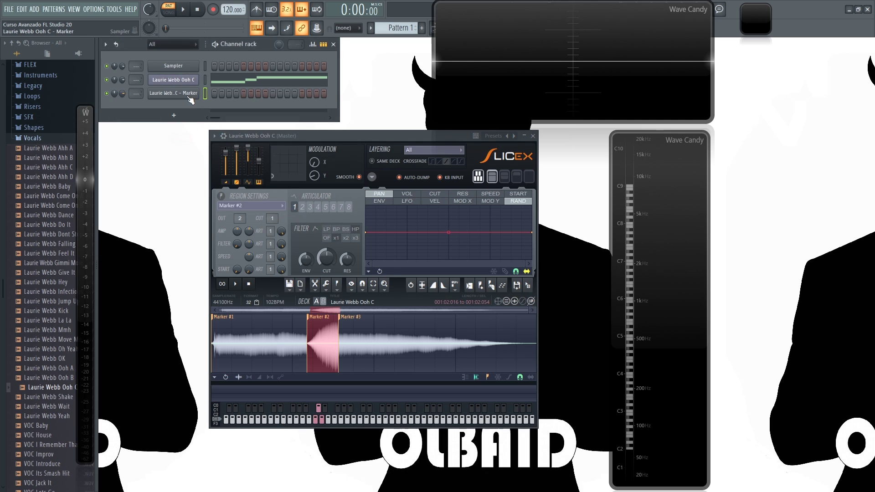
{"action": "left_click", "coordinate": [278, 291]}
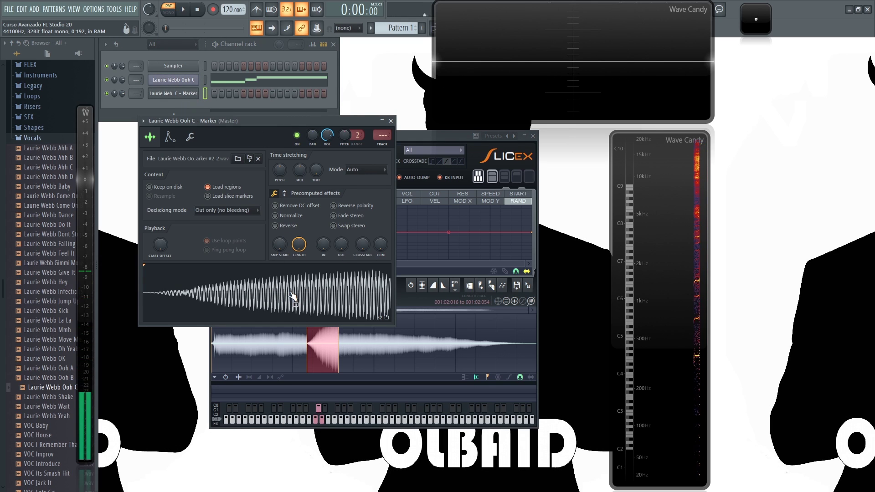
{"action": "left_click", "coordinate": [390, 121]}
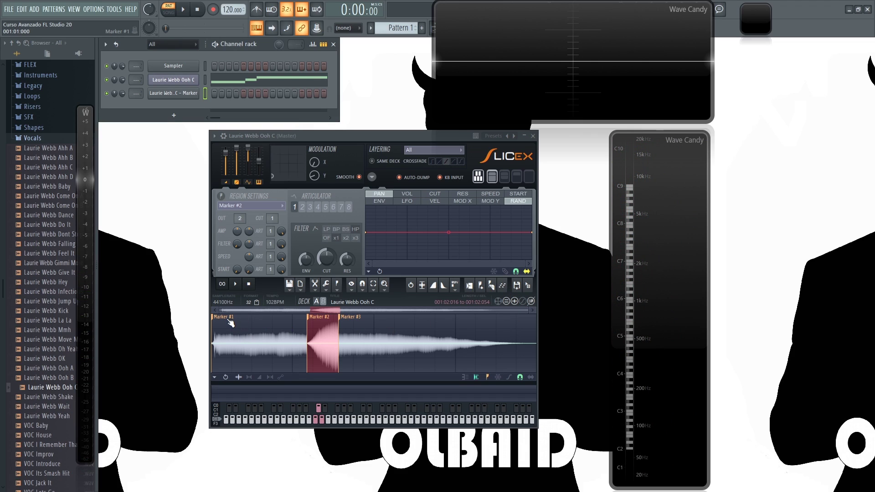
Select the whole vocal sample and slice it with medium auto-slicing
{"action": "left_click", "coordinate": [270, 325], "text": "shift"}
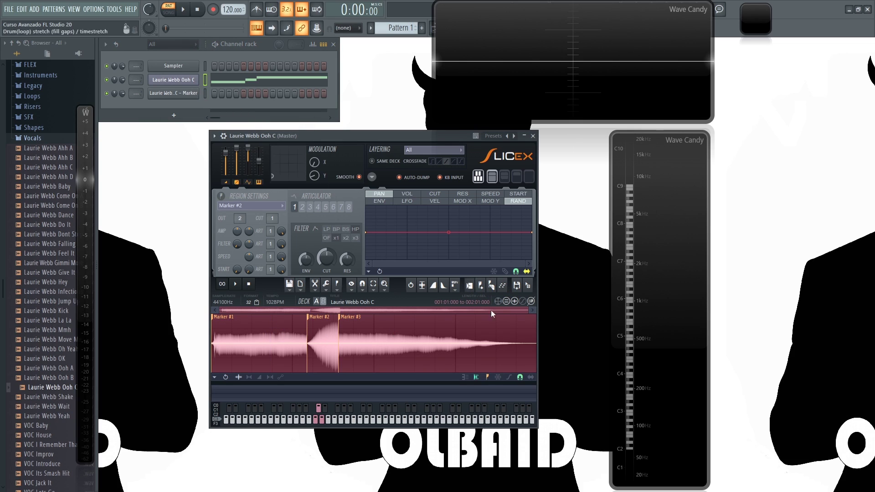
{"action": "left_click", "coordinate": [493, 288]}
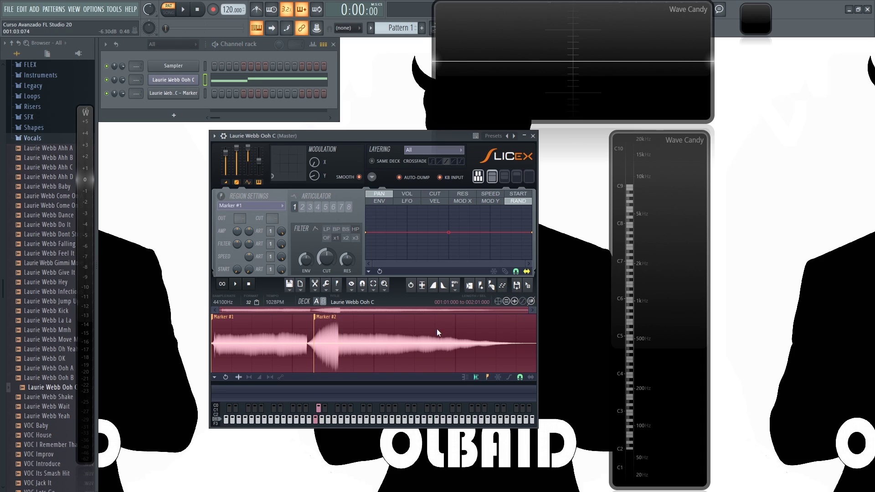
{"action": "left_click", "coordinate": [382, 329]}
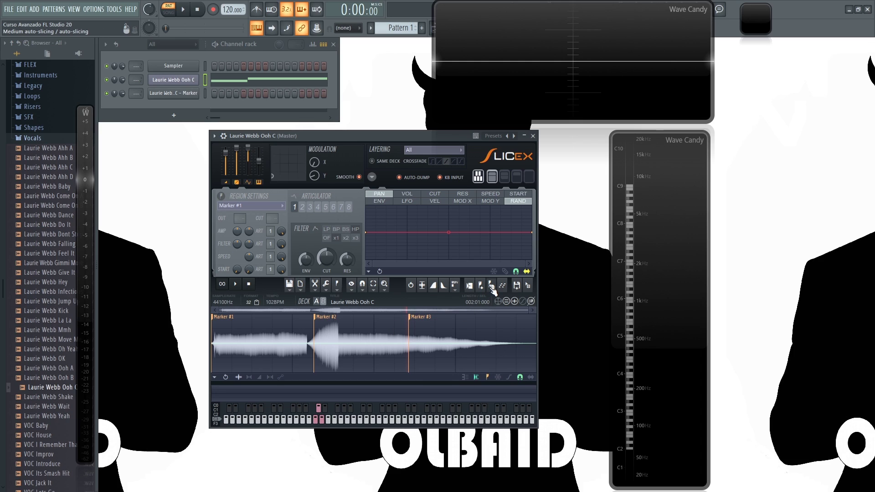
{"action": "left_click", "coordinate": [463, 344]}
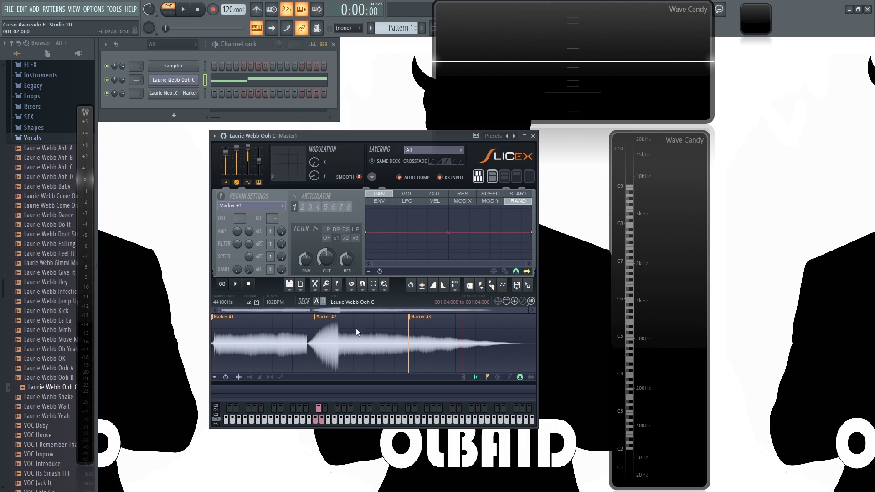
{"action": "left_click", "coordinate": [493, 286]}
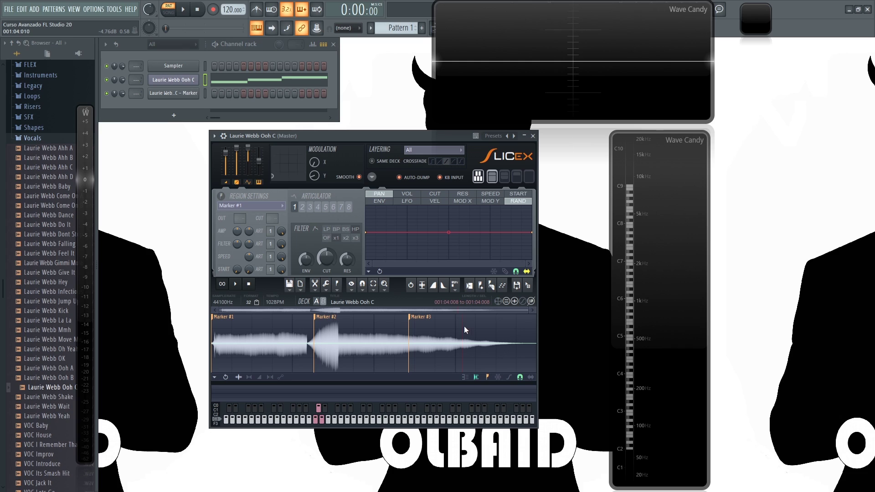
Add a fourth marker near the end of the vocal sample and reposition the slice markers along the waveform
{"action": "left_click", "coordinate": [481, 286]}
{"action": "mouse_move", "coordinate": [470, 320]}
{"action": "left_mouse_down"}
{"action": "mouse_move", "coordinate": [486, 321]}
{"action": "mouse_move", "coordinate": [449, 326]}
{"action": "left_mouse_up"}
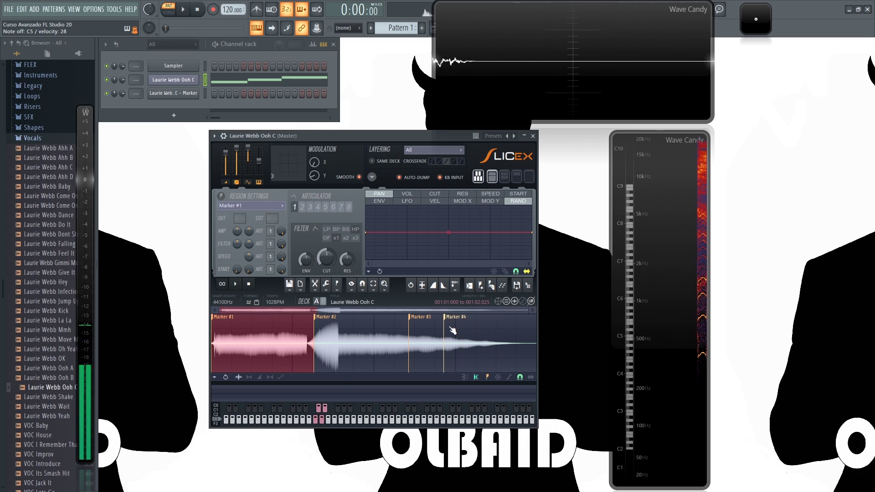
{"action": "mouse_move", "coordinate": [214, 318]}
{"action": "left_mouse_down"}
{"action": "mouse_move", "coordinate": [291, 321]}
{"action": "mouse_move", "coordinate": [234, 321]}
{"action": "left_mouse_up"}
{"action": "mouse_move", "coordinate": [314, 325]}
{"action": "left_mouse_down"}
{"action": "mouse_move", "coordinate": [396, 335]}
{"action": "mouse_move", "coordinate": [330, 331]}
{"action": "left_mouse_up"}
{"action": "left_click", "coordinate": [407, 326]}
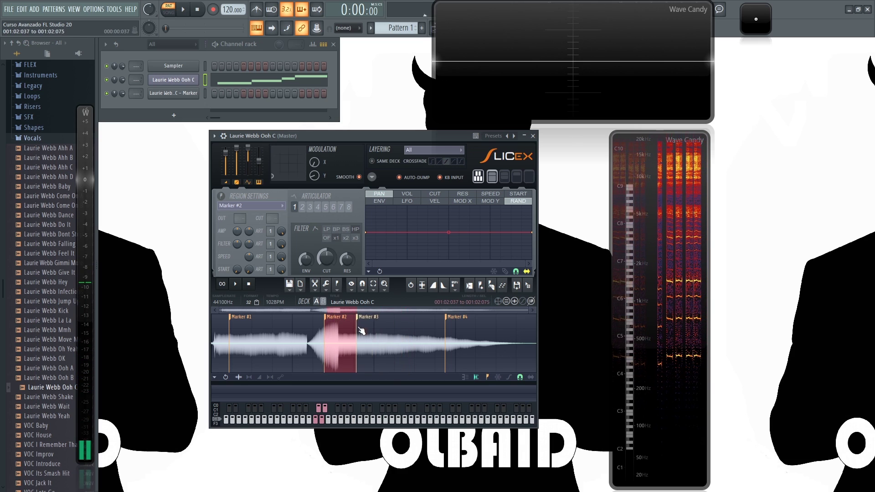
{"action": "left_click_drag", "start_coordinate": [419, 335], "coordinate": [429, 339]}
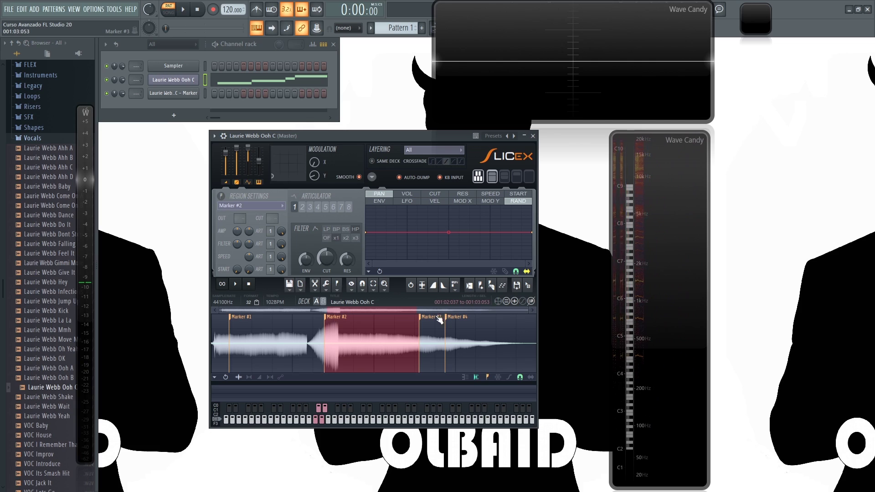
Review the commands available for Marker #3, including its Purpose and Quick rename options, without changing any
{"action": "right_click", "coordinate": [424, 317]}
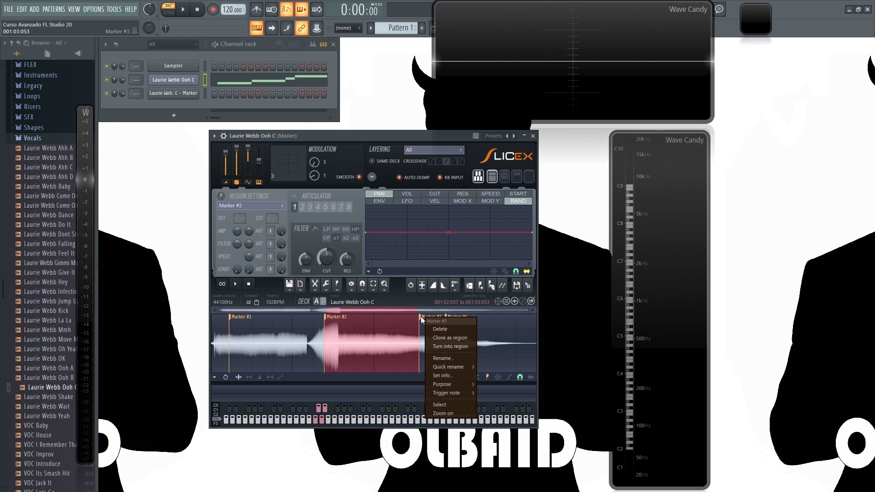
{"action": "left_click", "coordinate": [420, 316]}
{"action": "right_click", "coordinate": [430, 319]}
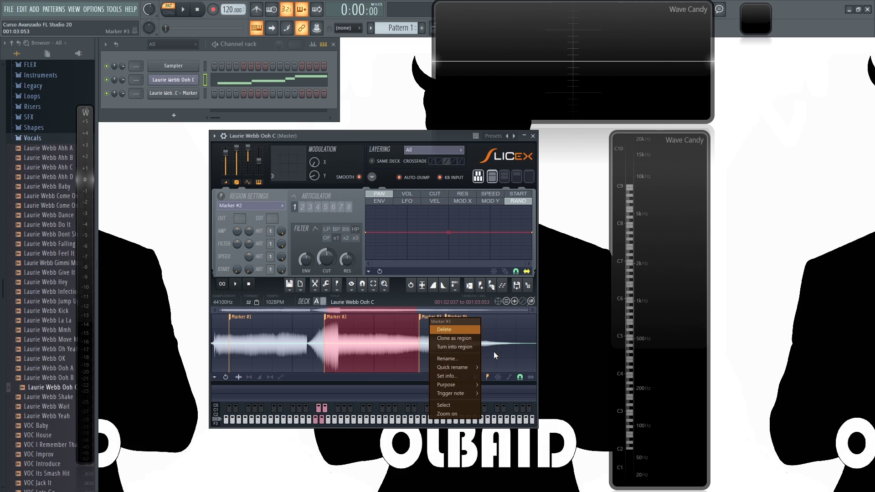
{"action": "mouse_move", "coordinate": [465, 388]}
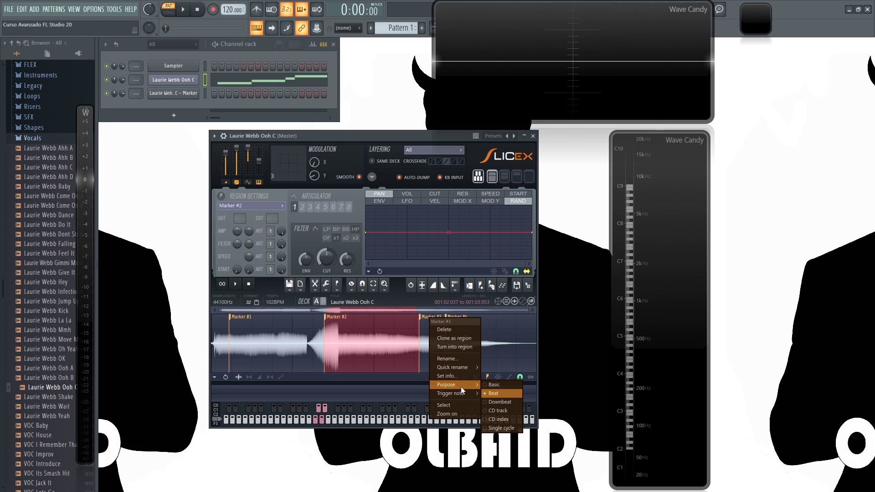
{"action": "mouse_move", "coordinate": [468, 368]}
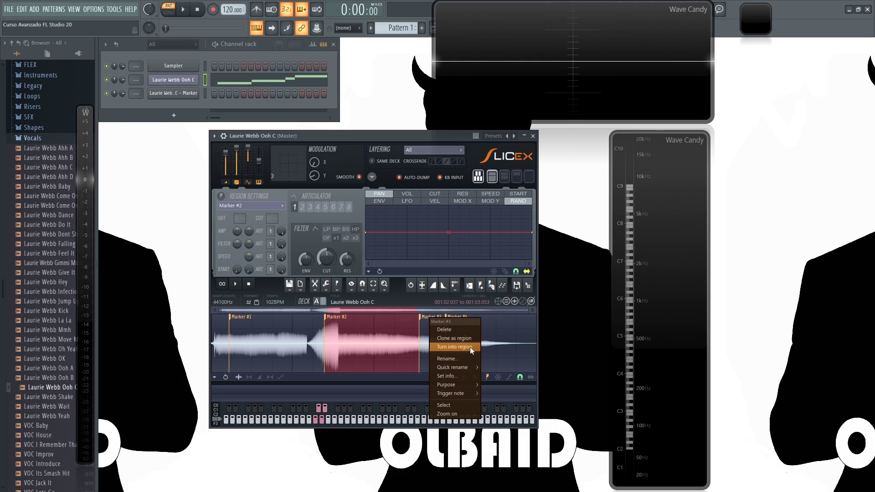
{"action": "left_click", "coordinate": [415, 367]}
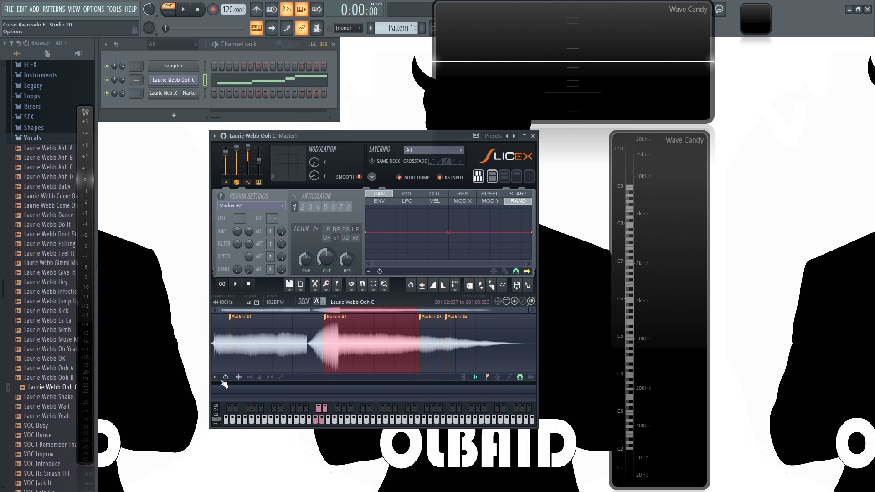
Examine the wave editor's panning, volume and all-purpose envelopes over the vocal sample
{"action": "left_click", "coordinate": [249, 378]}
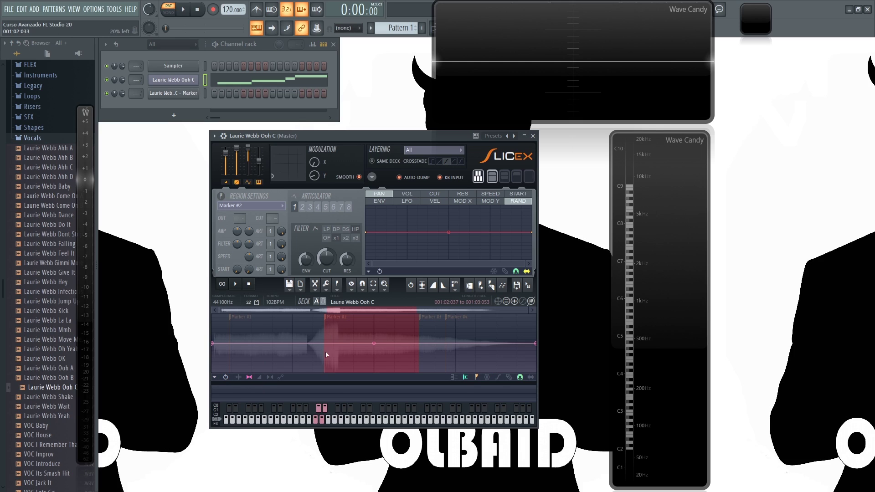
{"action": "left_click", "coordinate": [261, 378]}
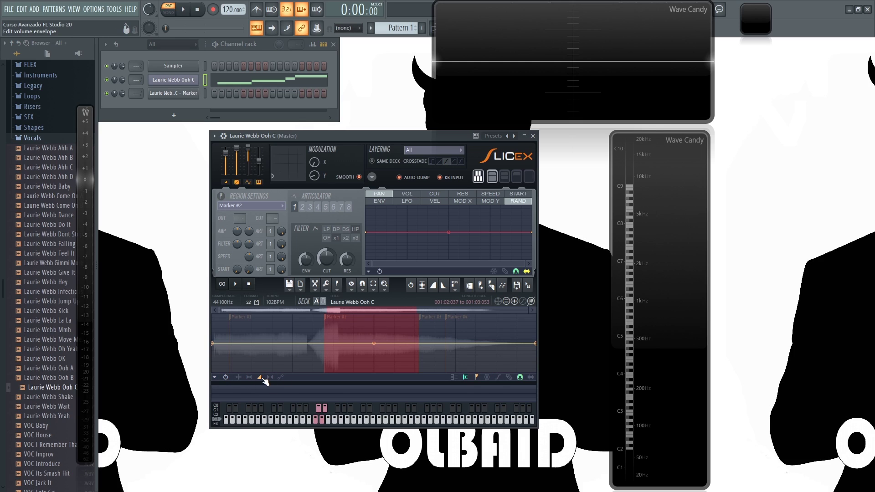
{"action": "left_click", "coordinate": [250, 378]}
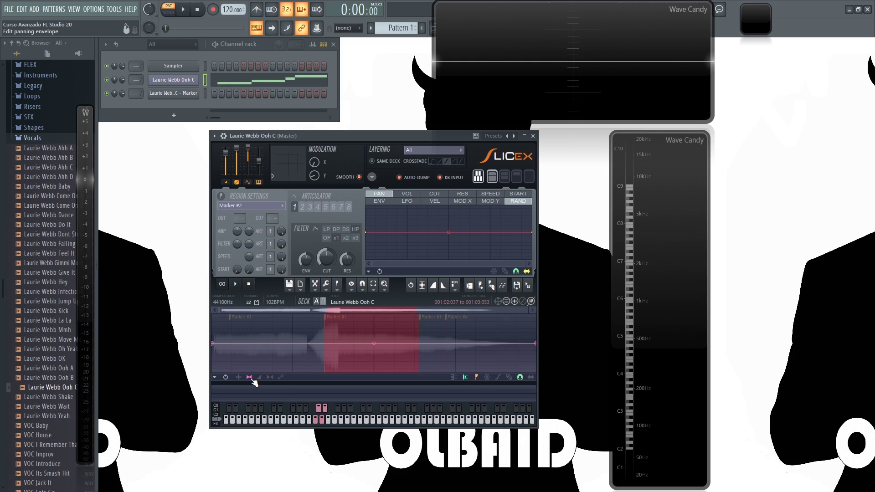
{"action": "left_click", "coordinate": [269, 378]}
{"action": "left_click", "coordinate": [271, 378]}
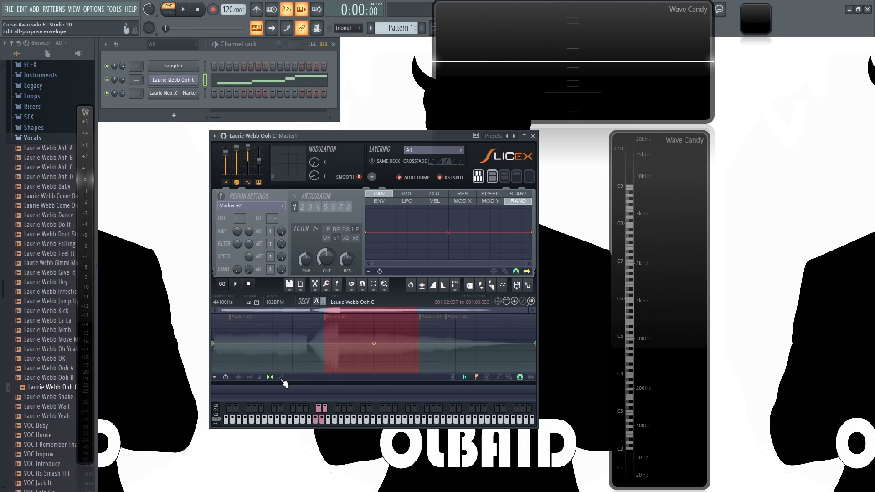
{"action": "left_click", "coordinate": [282, 380]}
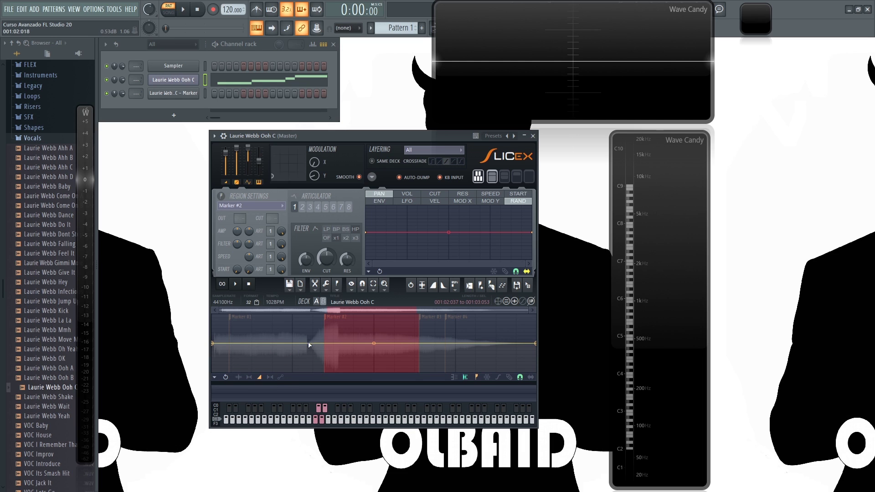
Add points to the volume envelope inside the Marker #1 slice so the level falls to silence before Marker #2
{"action": "left_click", "coordinate": [267, 349]}
{"action": "left_click", "coordinate": [244, 350]}
{"action": "left_click", "coordinate": [247, 356]}
{"action": "left_click", "coordinate": [255, 369]}
{"action": "right_click", "coordinate": [249, 344]}
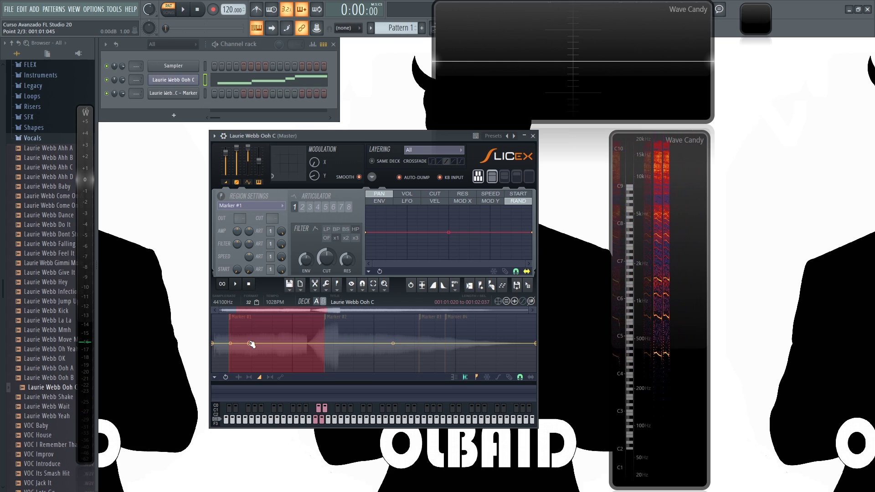
{"action": "right_click", "coordinate": [295, 365]}
{"action": "left_click_drag", "start_coordinate": [297, 377], "coordinate": [296, 372]}
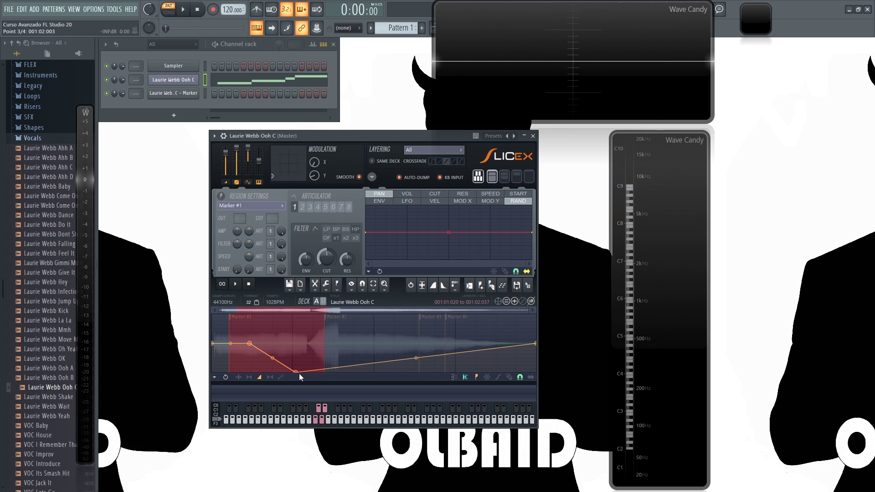
Move the volume fade's start point back to the beginning of the Marker #1 slice and audition the slice
{"action": "key", "text": "z"}
{"action": "left_click", "coordinate": [234, 344]}
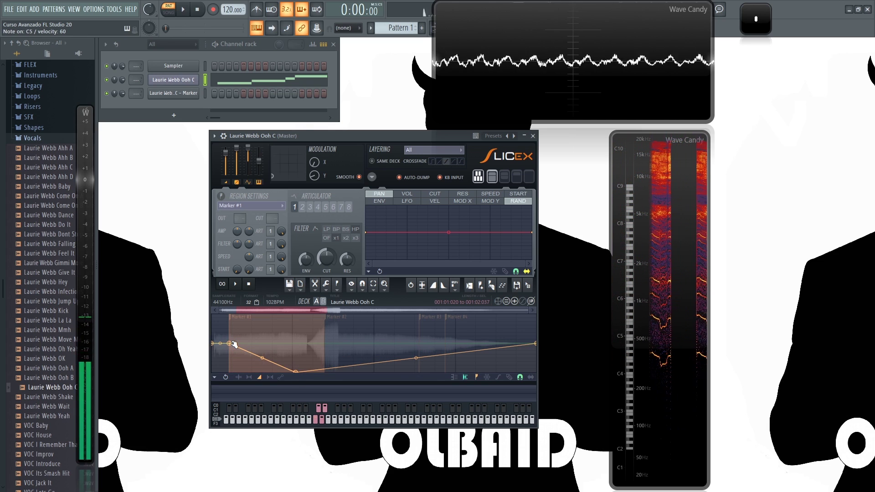
{"action": "key", "text": "z"}
{"action": "key", "text": "z"}
{"action": "key", "text": "z"}
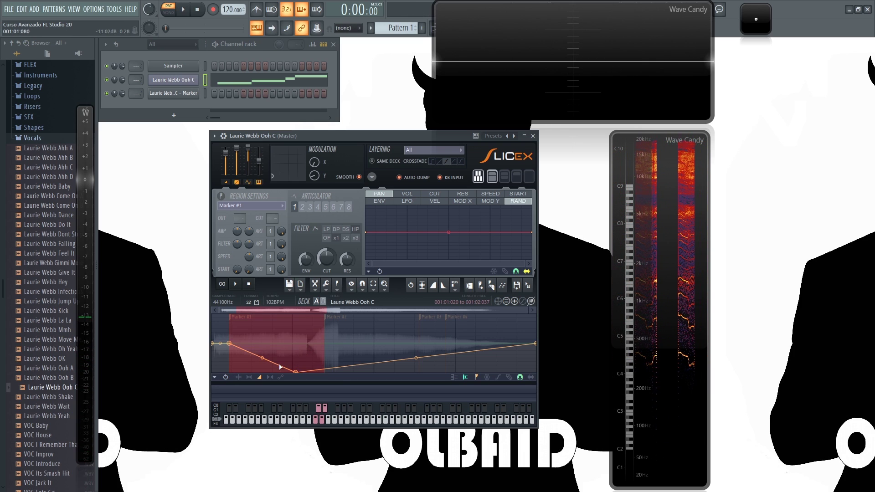
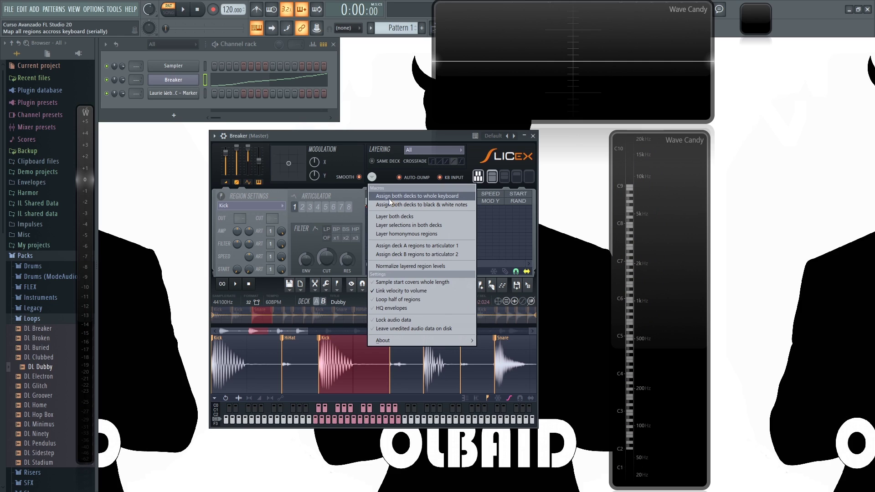
Assign both decks' regions to the whole keyboard
{"action": "left_click", "coordinate": [404, 196]}
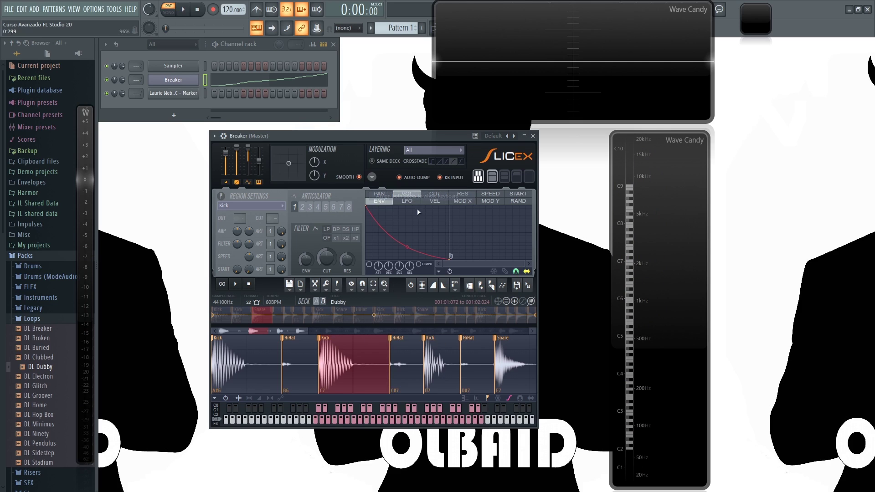
Audition the Dubby loop's slices by playing notes after the whole-keyboard mapping
{"action": "left_click", "coordinate": [310, 420]}
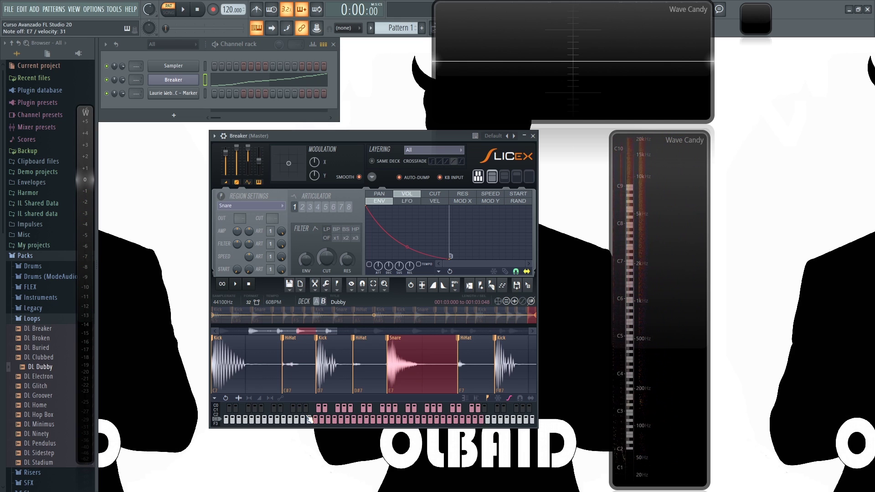
{"action": "left_click", "coordinate": [310, 420]}
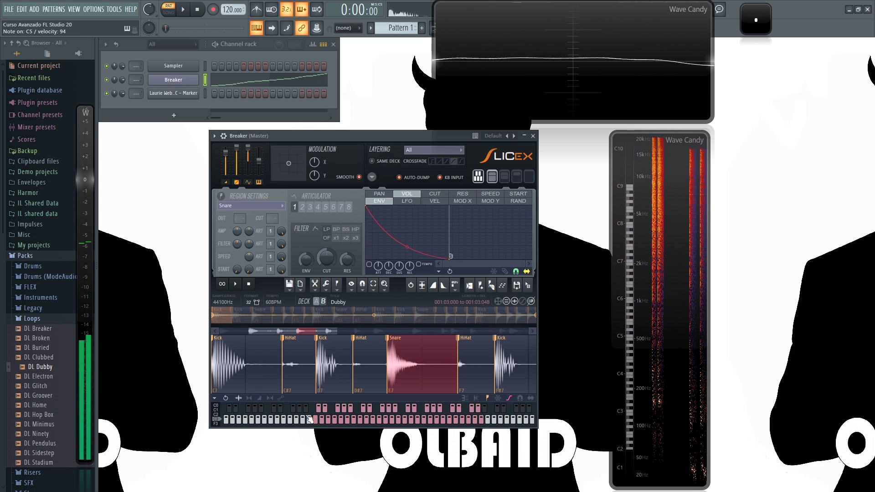
{"action": "left_click", "coordinate": [309, 420]}
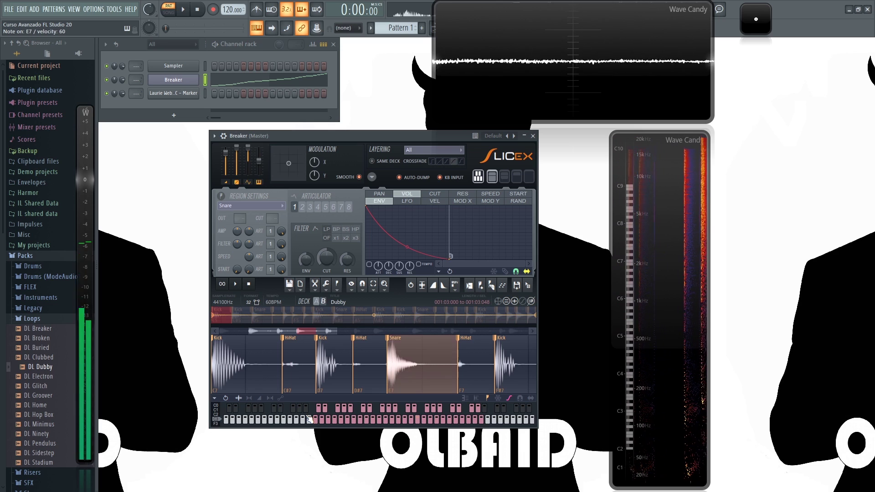
{"action": "left_click", "coordinate": [309, 420]}
{"action": "left_click", "coordinate": [310, 420]}
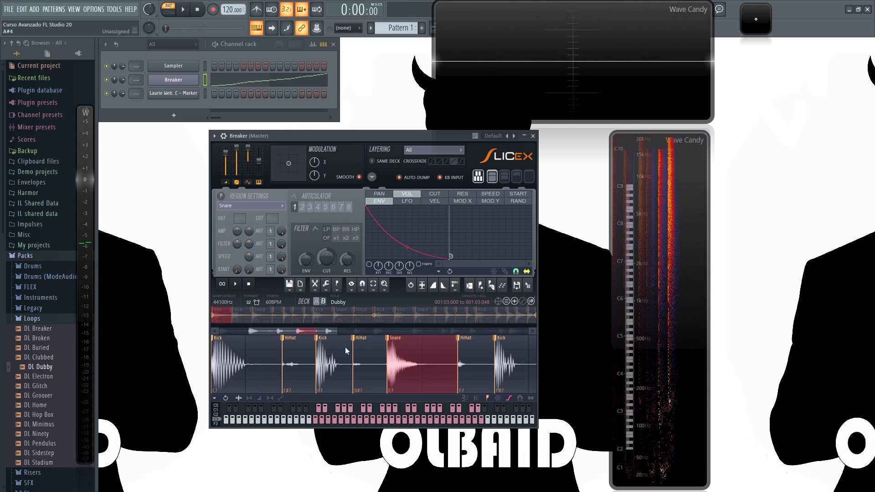
Assign both decks to black and white notes and play the Breaker pattern in its piano roll
{"action": "left_click", "coordinate": [372, 177]}
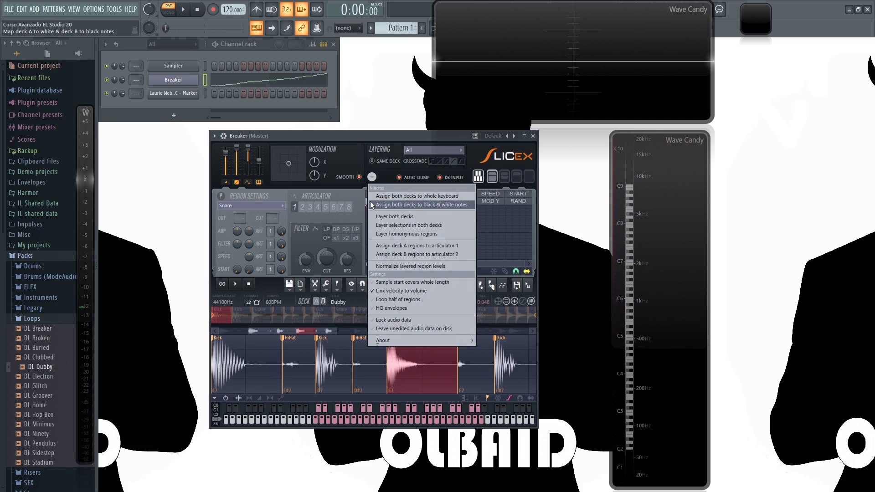
{"action": "left_click", "coordinate": [392, 205]}
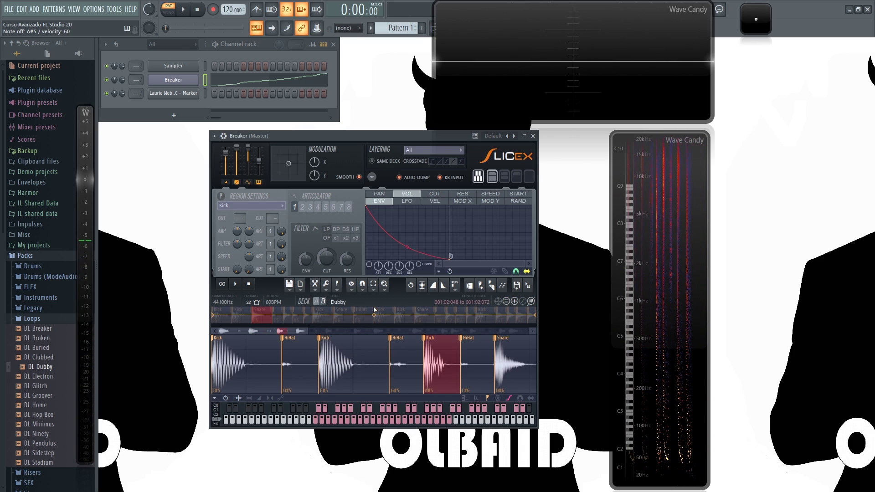
{"action": "left_click", "coordinate": [228, 87]}
{"action": "scroll", "coordinate": [253, 290], "scroll_direction": "up", "scroll_amount": 3}
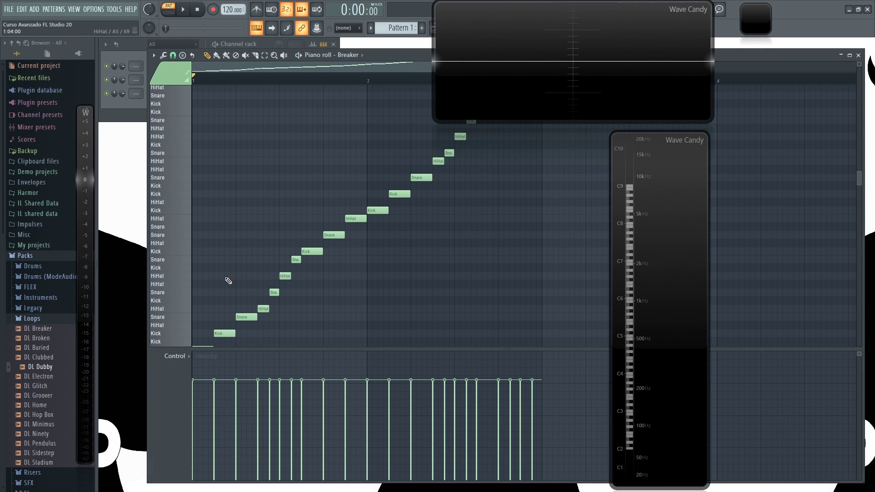
{"action": "scroll", "coordinate": [260, 201], "scroll_direction": "down", "scroll_amount": 2}
{"action": "left_click", "coordinate": [191, 13]}
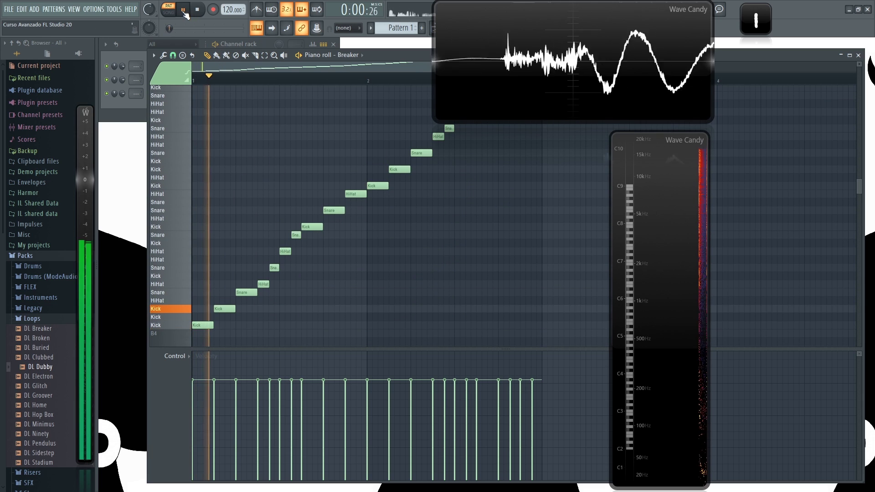
{"action": "left_click", "coordinate": [199, 11]}
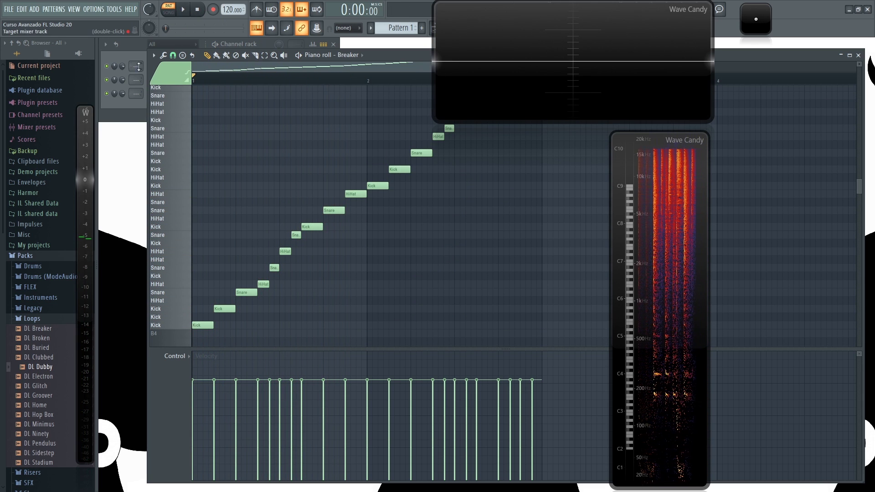
Audition individual kick, snare and hi-hat keys in the Breaker piano roll and close it
{"action": "left_click", "coordinate": [188, 286]}
{"action": "left_click", "coordinate": [188, 276]}
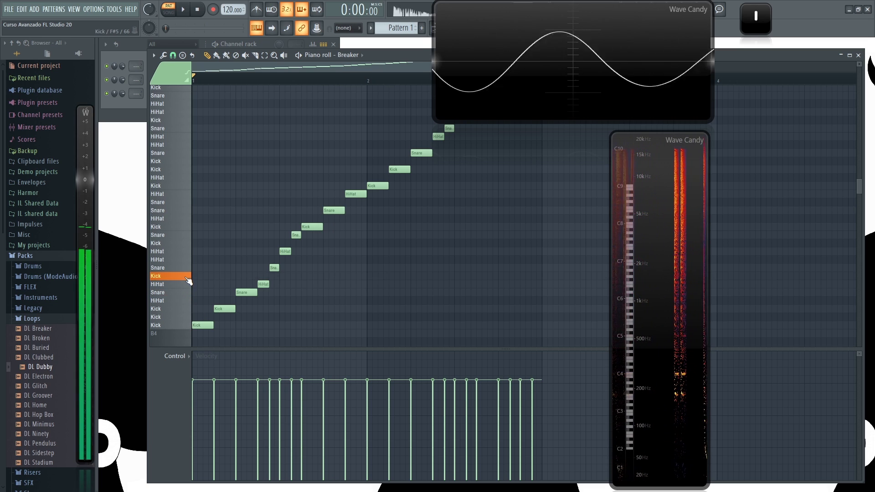
{"action": "left_click", "coordinate": [189, 260]}
{"action": "left_click", "coordinate": [188, 243]}
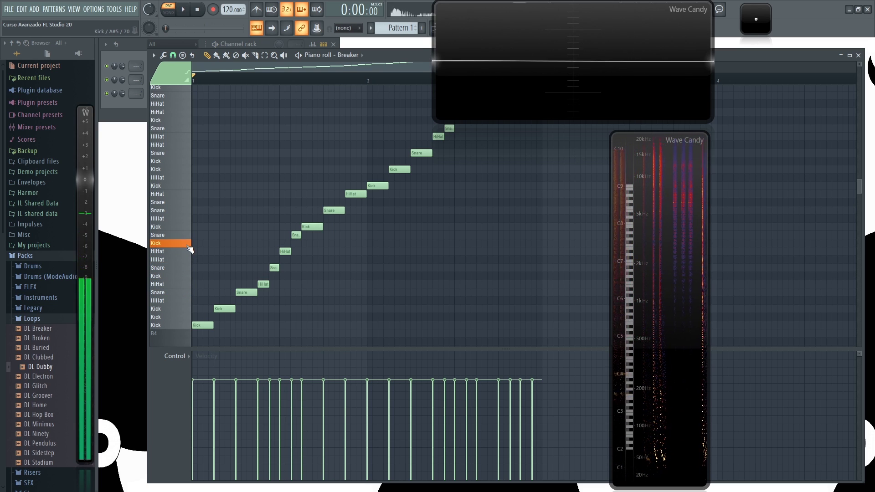
{"action": "left_click", "coordinate": [188, 219]}
{"action": "left_click", "coordinate": [187, 202]}
{"action": "left_click", "coordinate": [186, 203]}
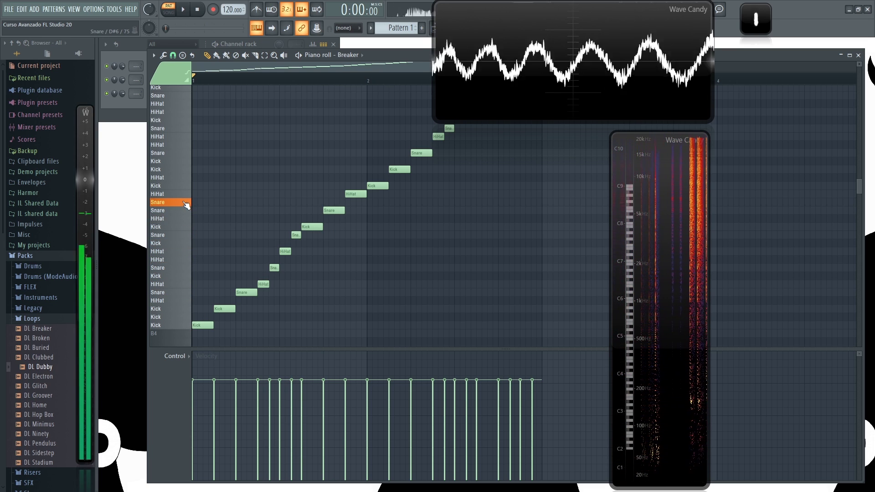
{"action": "left_click", "coordinate": [859, 56]}
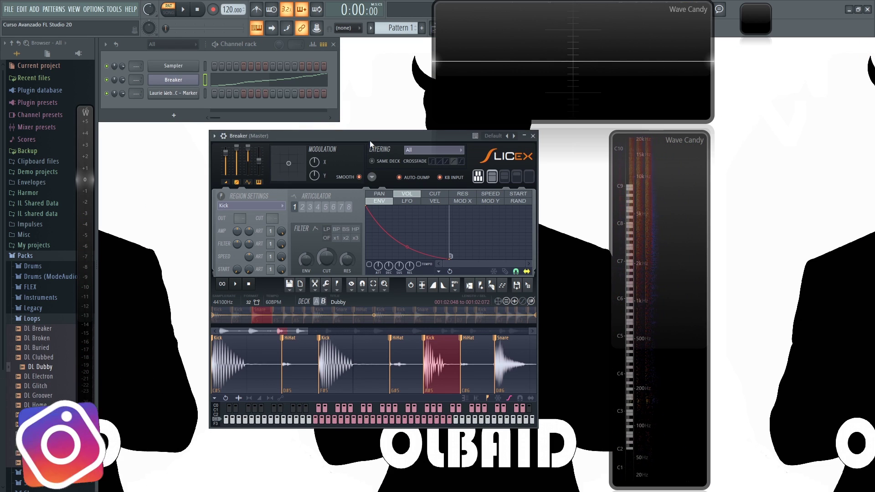
Collapse the Loops folder in the browser and reset Slicex to its Default preset
{"action": "left_click_drag", "start_coordinate": [370, 136], "coordinate": [351, 143]}
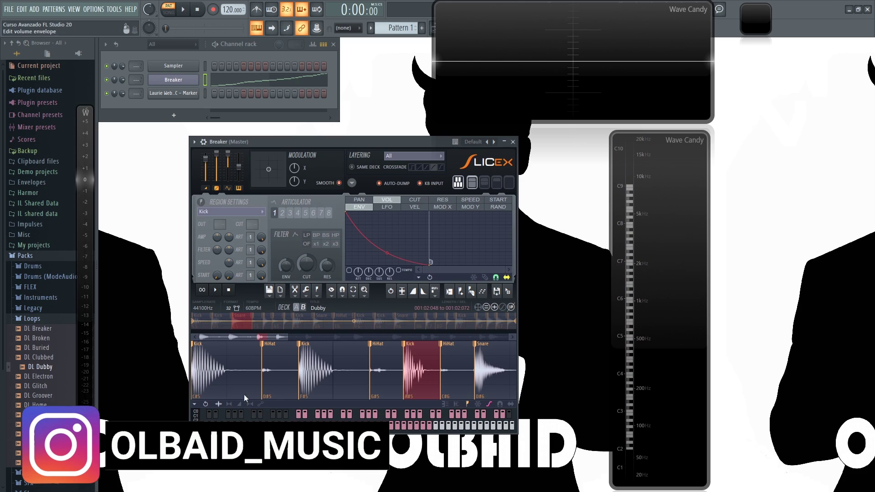
{"action": "left_click", "coordinate": [49, 319]}
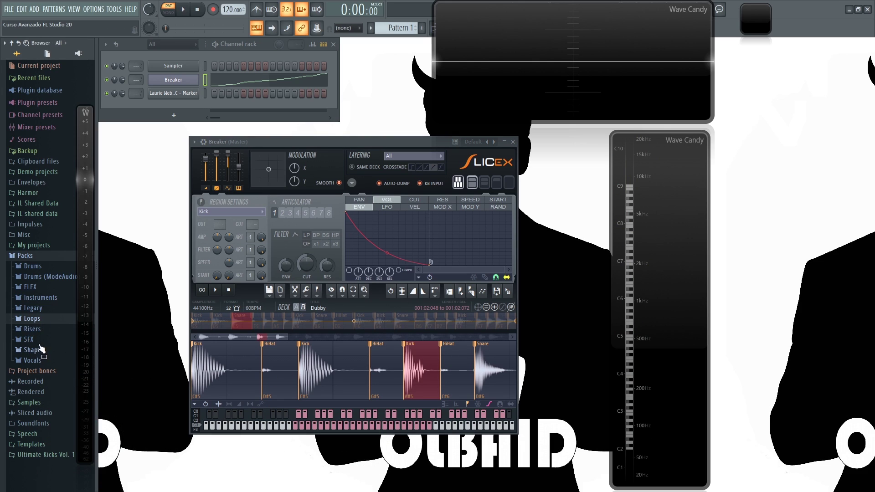
{"action": "right_click", "coordinate": [494, 144]}
{"action": "left_click", "coordinate": [507, 152]}
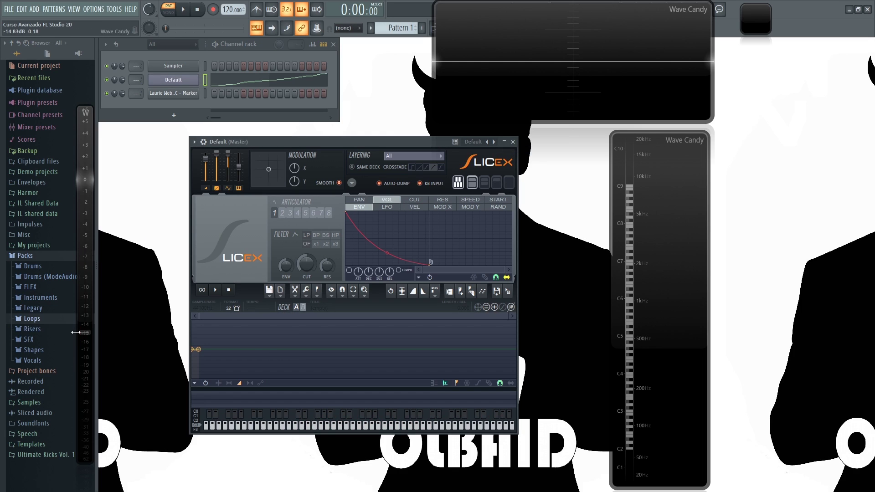
Load the Ahh A vocal from the Vocals pack into deck A and the Ahh B vocal into deck B
{"action": "left_click", "coordinate": [50, 362]}
{"action": "scroll", "coordinate": [58, 400], "scroll_direction": "down", "scroll_amount": 4}
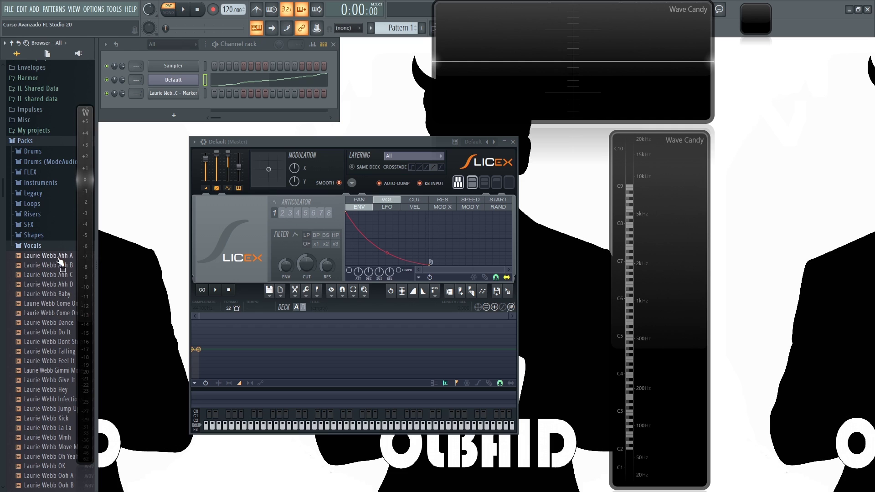
{"action": "mouse_move", "coordinate": [60, 261]}
{"action": "left_mouse_down"}
{"action": "mouse_move", "coordinate": [167, 328]}
{"action": "mouse_move", "coordinate": [302, 326]}
{"action": "left_mouse_up"}
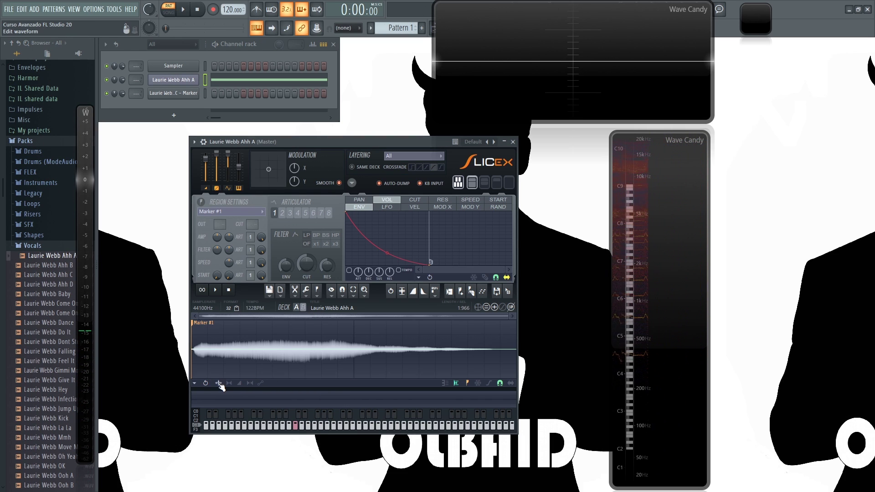
{"action": "left_click", "coordinate": [304, 308]}
{"action": "left_click_drag", "start_coordinate": [54, 270], "coordinate": [394, 391]}
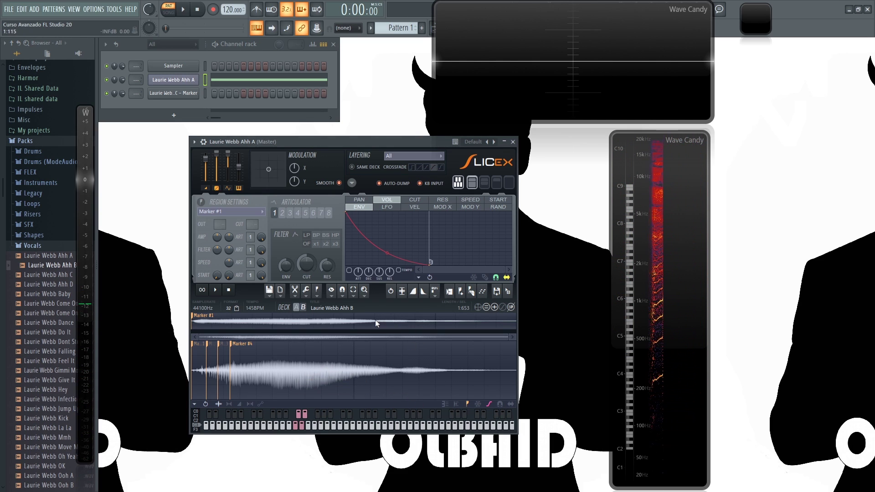
Slice deck A's Ahh A vocal with Sharp auto-slicing
{"action": "left_click", "coordinate": [364, 318]}
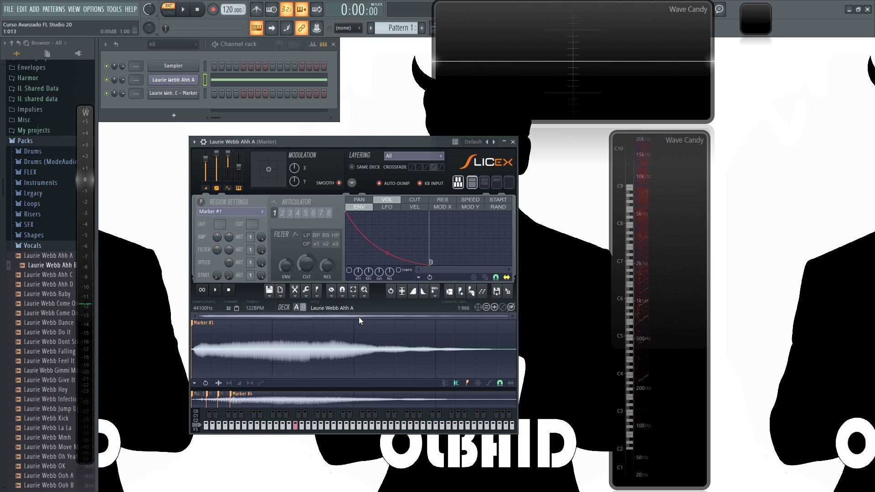
{"action": "left_click", "coordinate": [472, 293]}
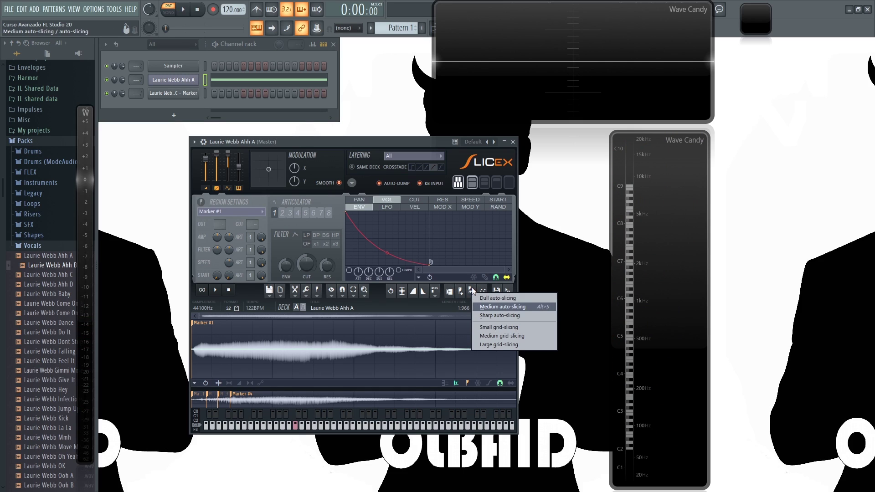
{"action": "left_click", "coordinate": [431, 345]}
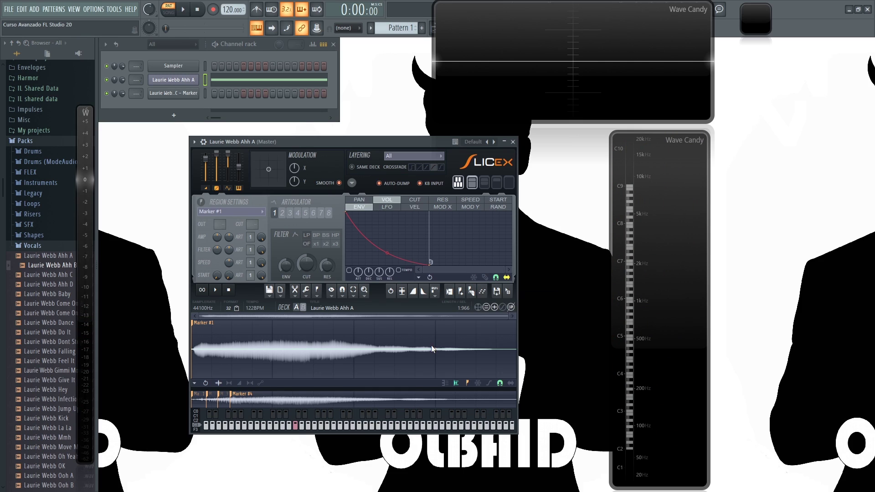
{"action": "left_click", "coordinate": [475, 293]}
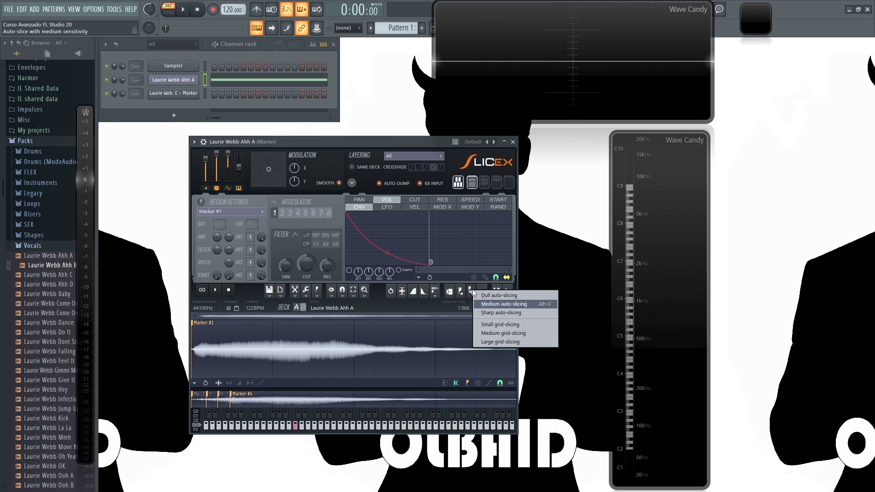
{"action": "left_click", "coordinate": [519, 312]}
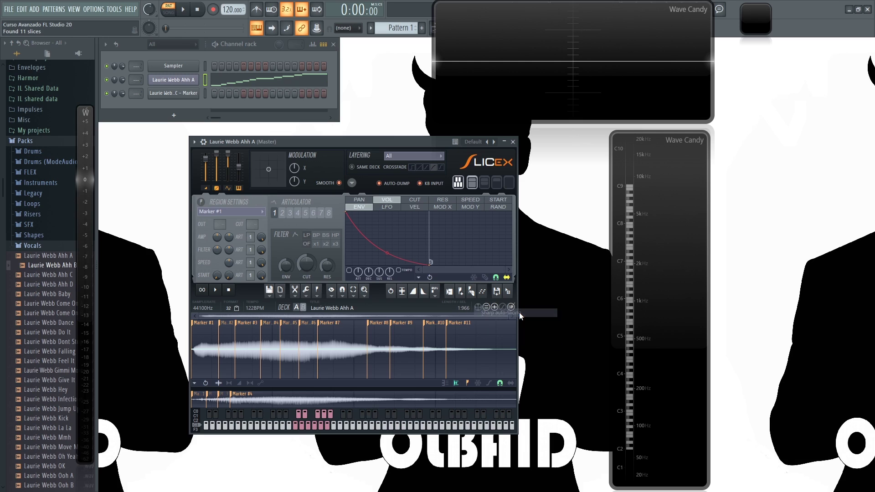
{"action": "left_click", "coordinate": [473, 294]}
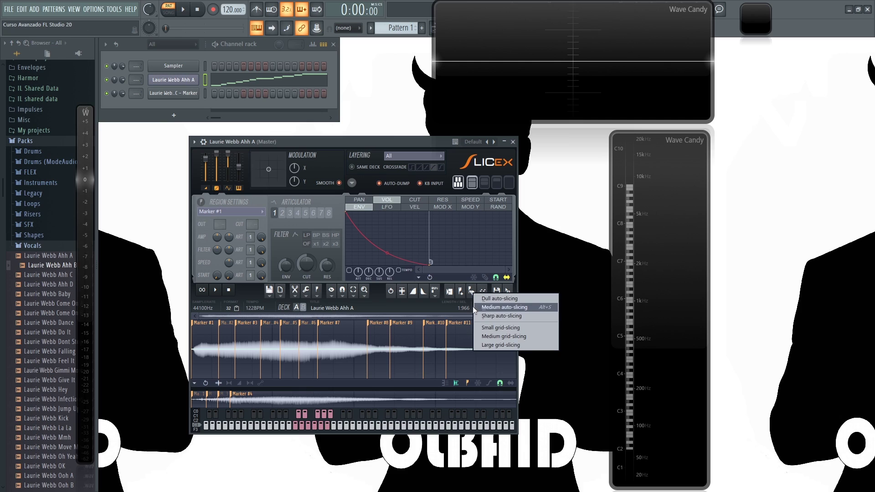
{"action": "left_click", "coordinate": [519, 328]}
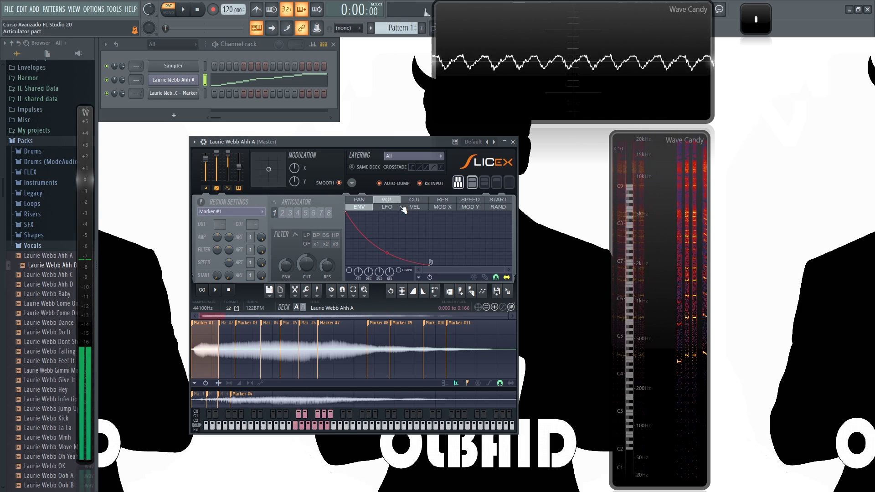
Assign the two vocal decks to black and white notes and audition their slices with the keyboard
{"action": "left_click", "coordinate": [352, 183]}
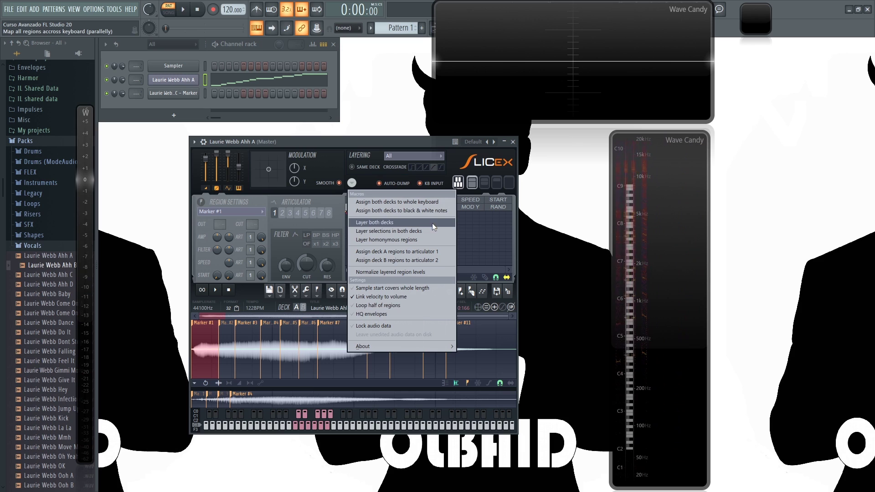
{"action": "left_click", "coordinate": [409, 212]}
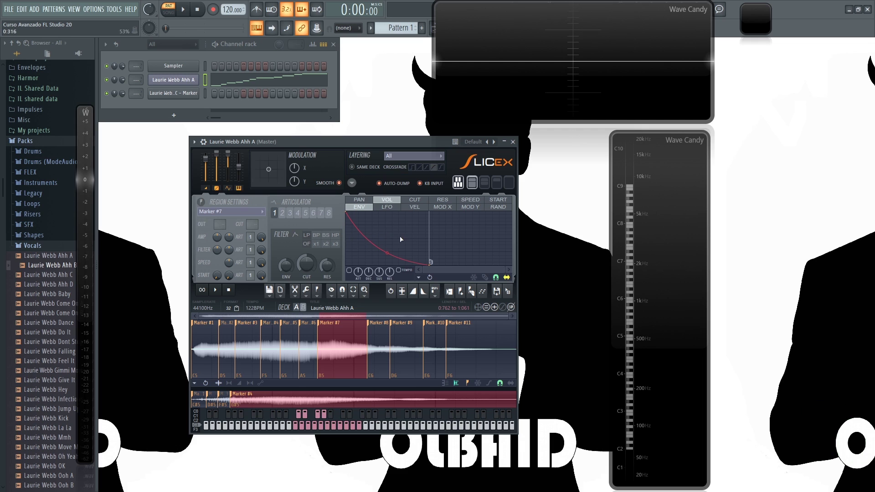
{"action": "key", "text": "s"}
{"action": "key", "text": "d"}
{"action": "key", "text": "g"}
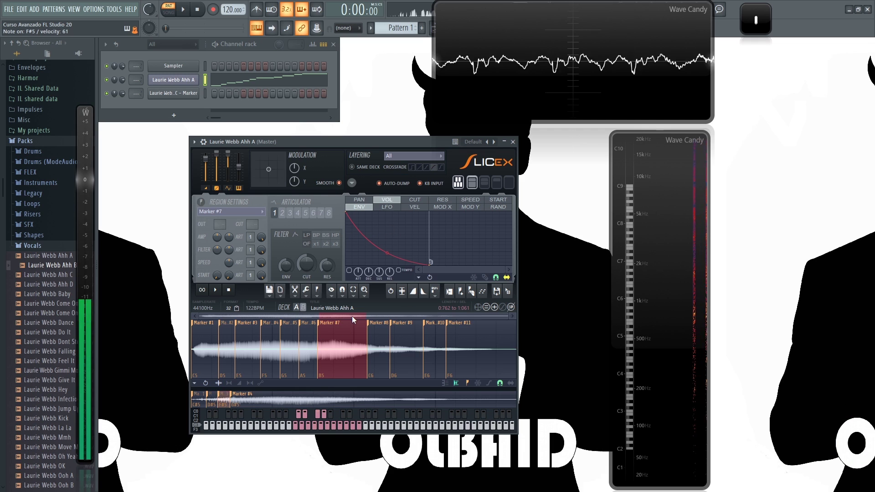
{"action": "key", "text": "h"}
{"action": "key", "text": "h"}
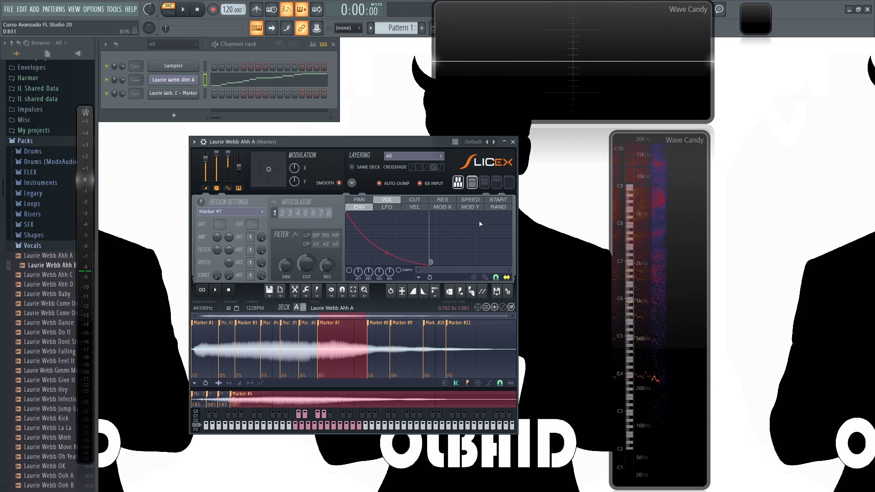
{"action": "key", "text": "h"}
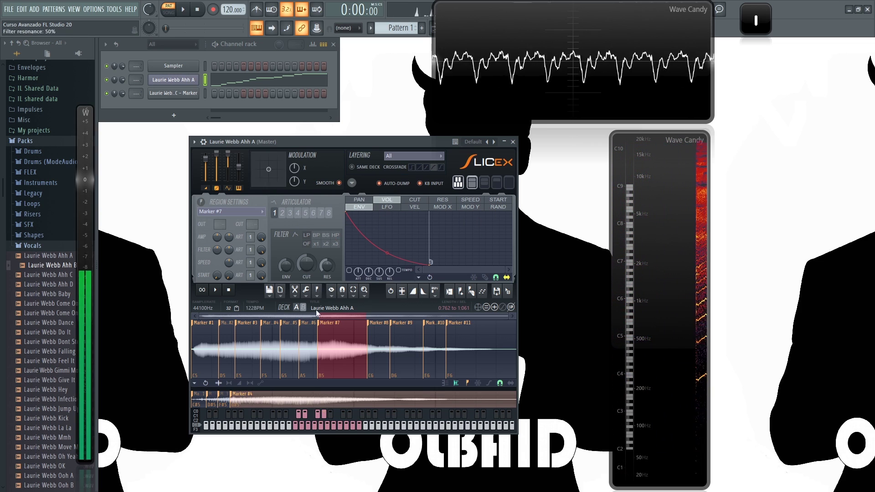
Assign the amp of deck B's Marker #4 slice to articulator 3 and modulate its volume with an LFO at varied speeds
{"action": "left_click", "coordinate": [294, 398]}
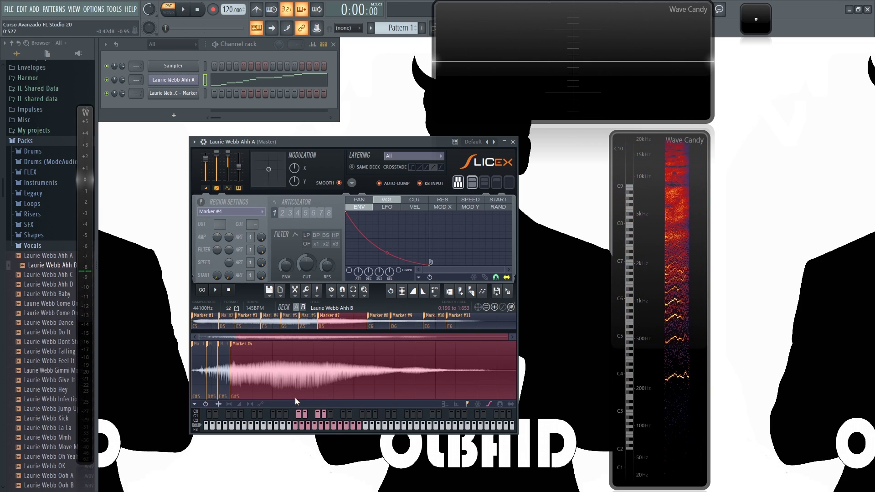
{"action": "left_click", "coordinate": [244, 354]}
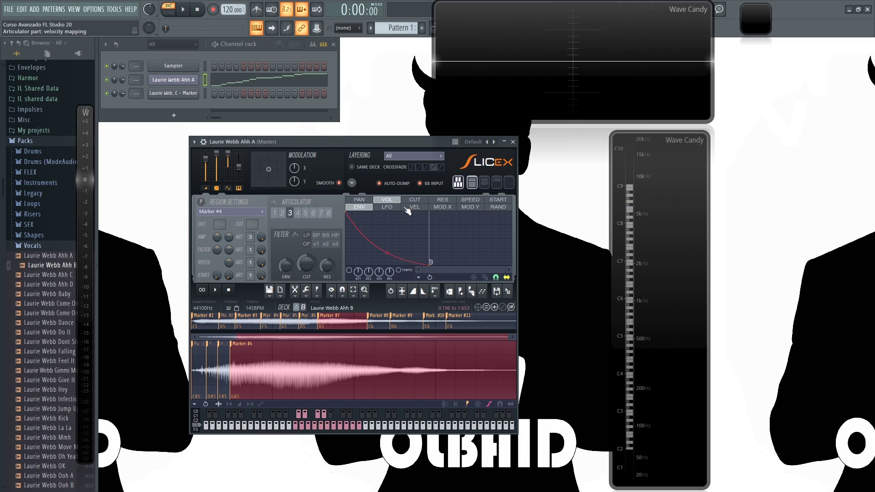
{"action": "left_click", "coordinate": [387, 208]}
{"action": "key", "text": "h"}
{"action": "left_click_drag", "start_coordinate": [359, 272], "coordinate": [359, 244]}
{"action": "key", "text": "h"}
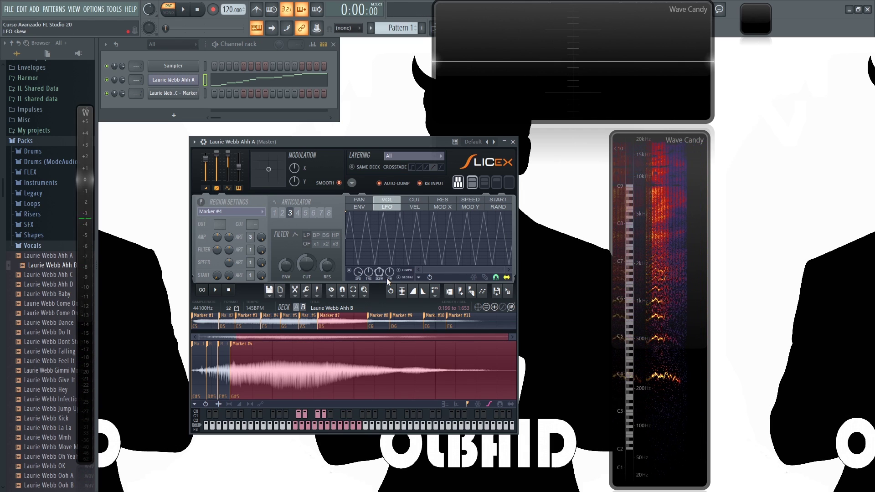
{"action": "key", "text": "h"}
{"action": "key", "text": "h"}
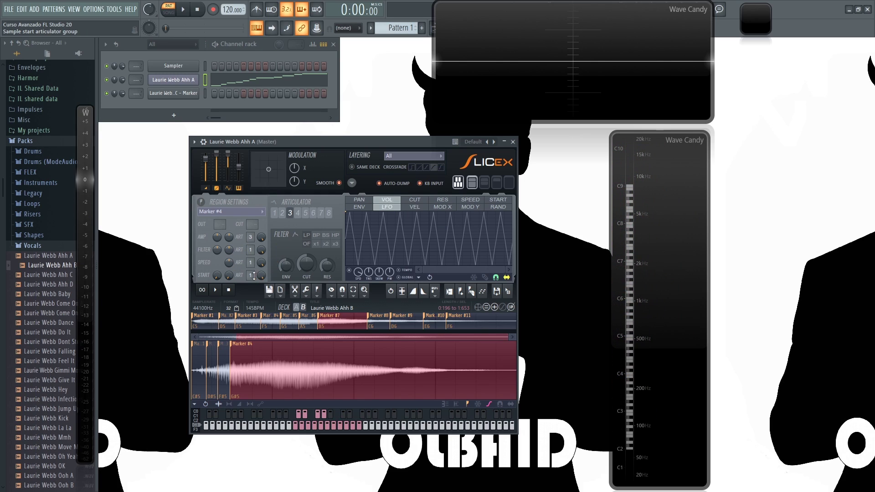
Assign the Marker #4 slice's speed to articulator 3 and enable a triangle LFO on the speed
{"action": "left_click_drag", "start_coordinate": [250, 266], "coordinate": [250, 263]}
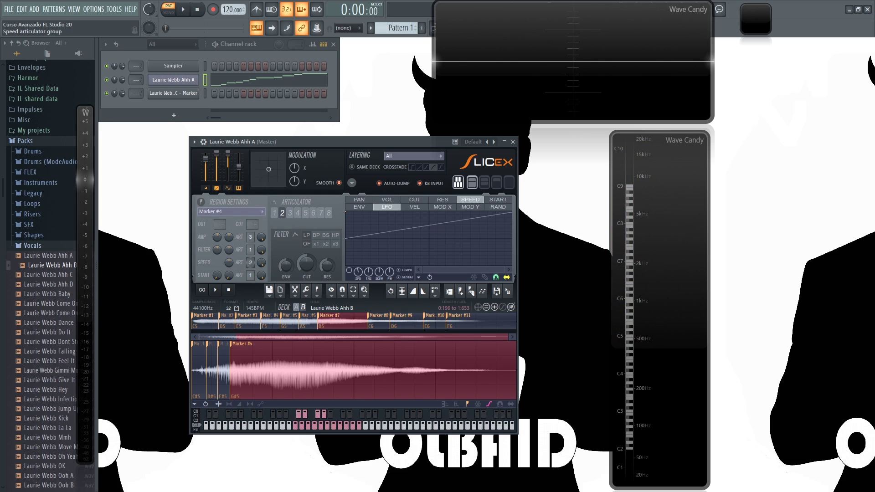
{"action": "key", "text": "h"}
{"action": "left_click", "coordinate": [349, 270]}
{"action": "left_click_drag", "start_coordinate": [358, 272], "coordinate": [359, 248]}
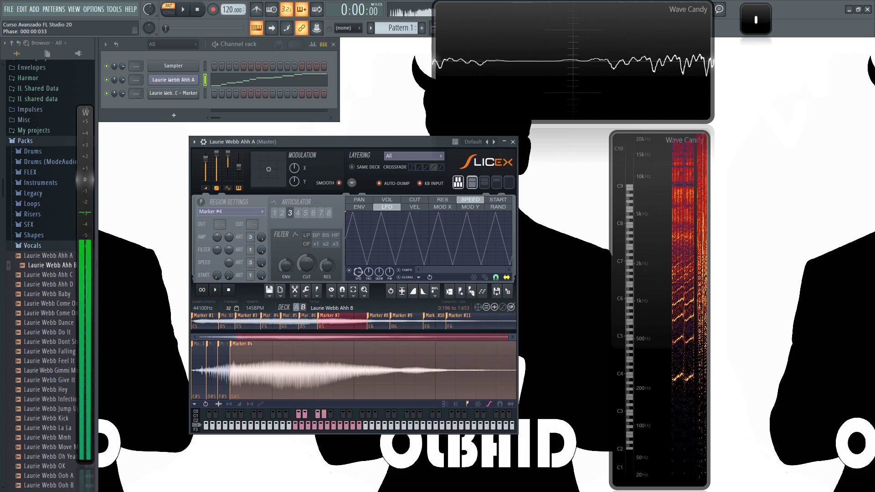
Turn off the speed LFO's Global option, then slow its rate and adjust the slice's speed modulation amount while auditioning
{"action": "left_click", "coordinate": [413, 277]}
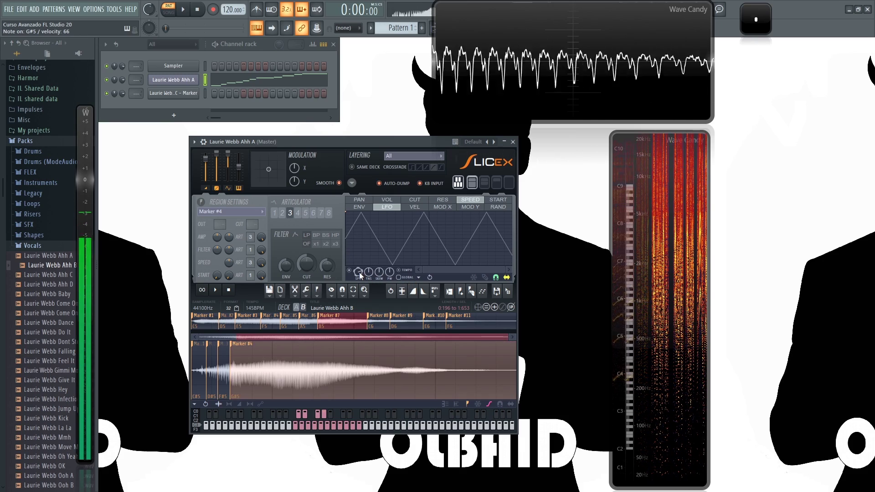
{"action": "key", "text": "h"}
{"action": "left_click_drag", "start_coordinate": [358, 272], "coordinate": [358, 266]}
{"action": "key", "text": "h"}
{"action": "key", "text": "h"}
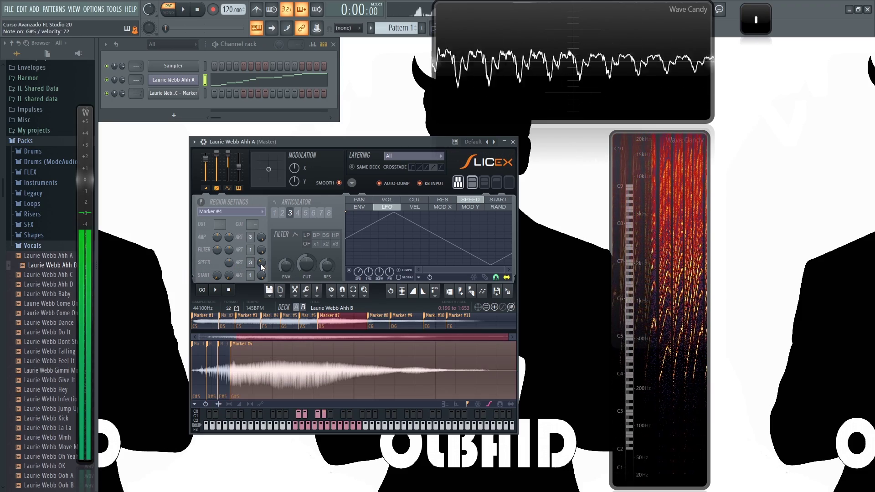
{"action": "left_click_drag", "start_coordinate": [261, 263], "coordinate": [229, 242]}
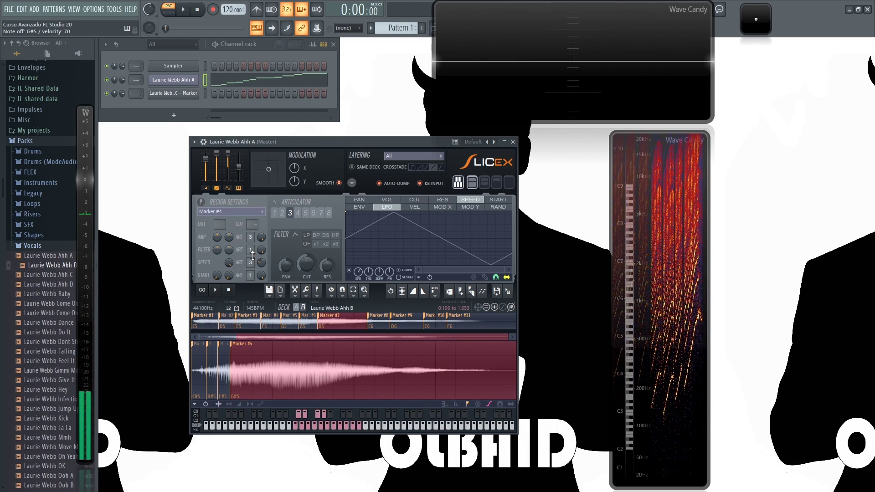